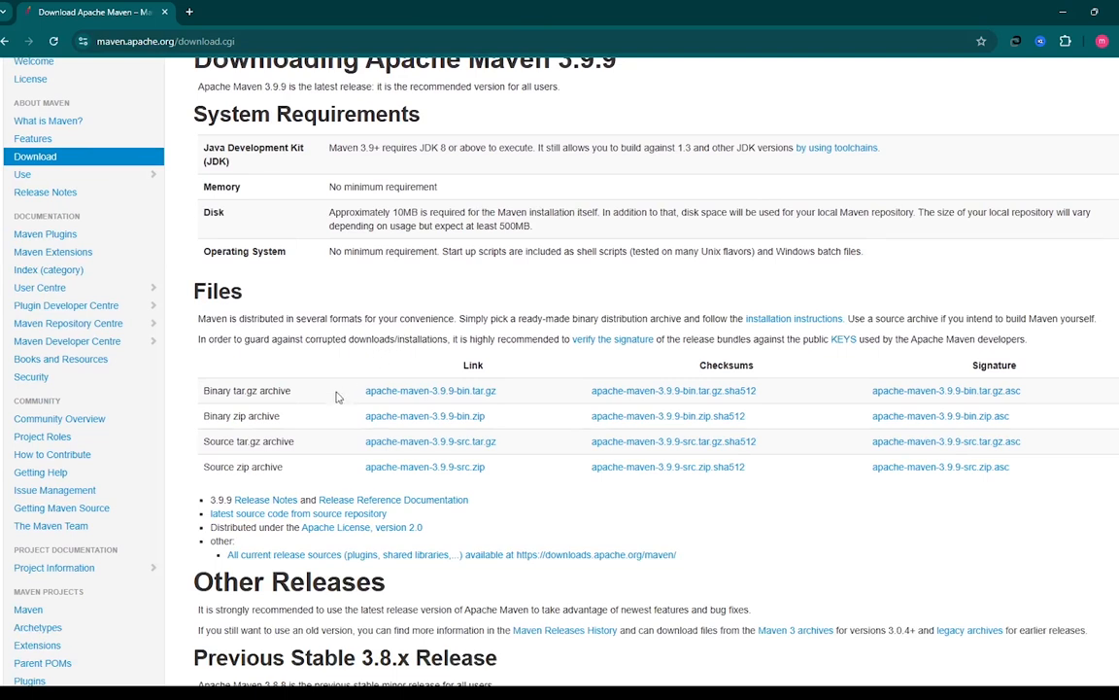
# - Download the Maven binary zip archive apache-maven-3.9.9-bin.zip and show it in the Downloads folder
pyautogui.click(452, 442)
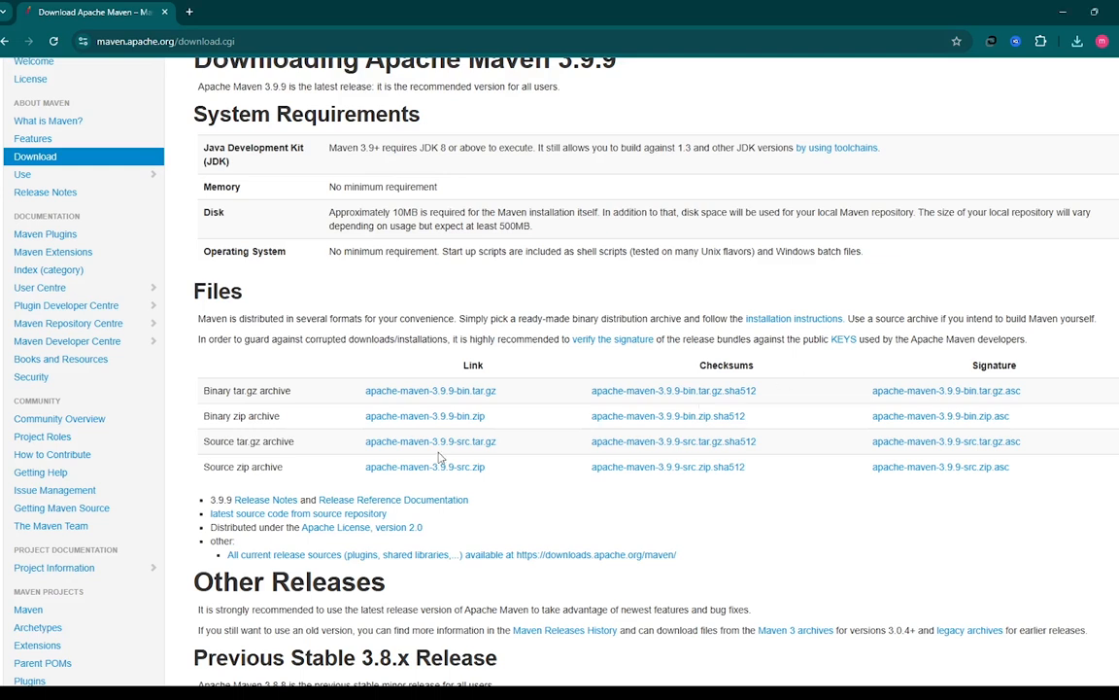
pyautogui.moveTo(355, 416)
pyautogui.mouseDown()
pyautogui.moveTo(841, 428)
pyautogui.moveTo(1103, 420)
pyautogui.mouseUp()
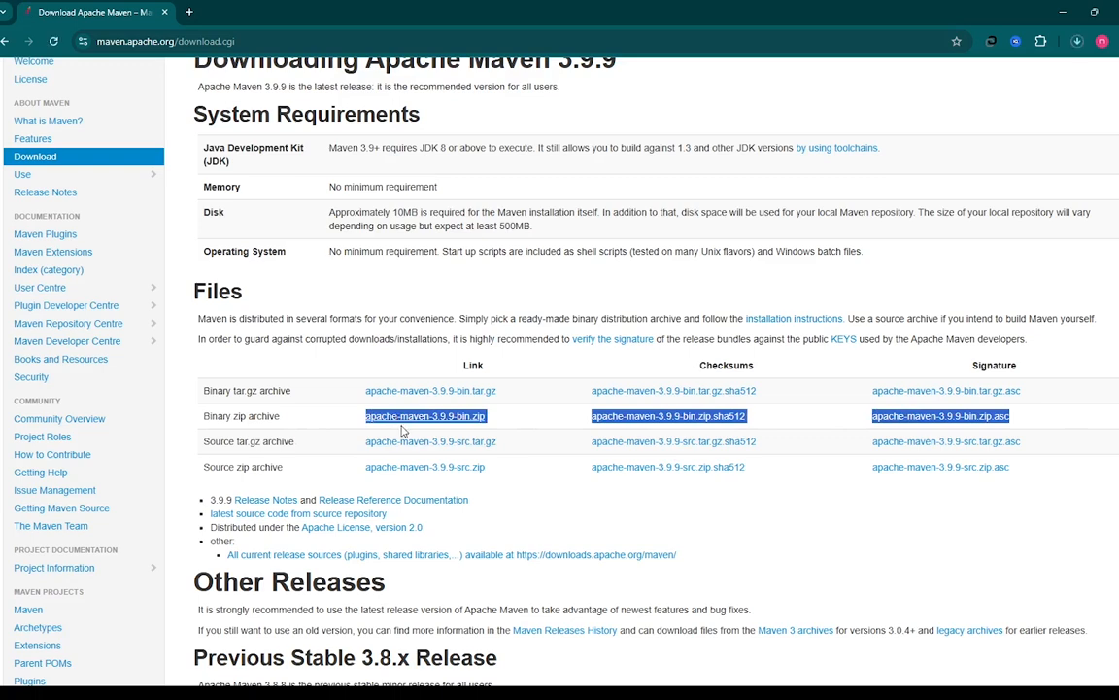
pyautogui.click(1076, 46)
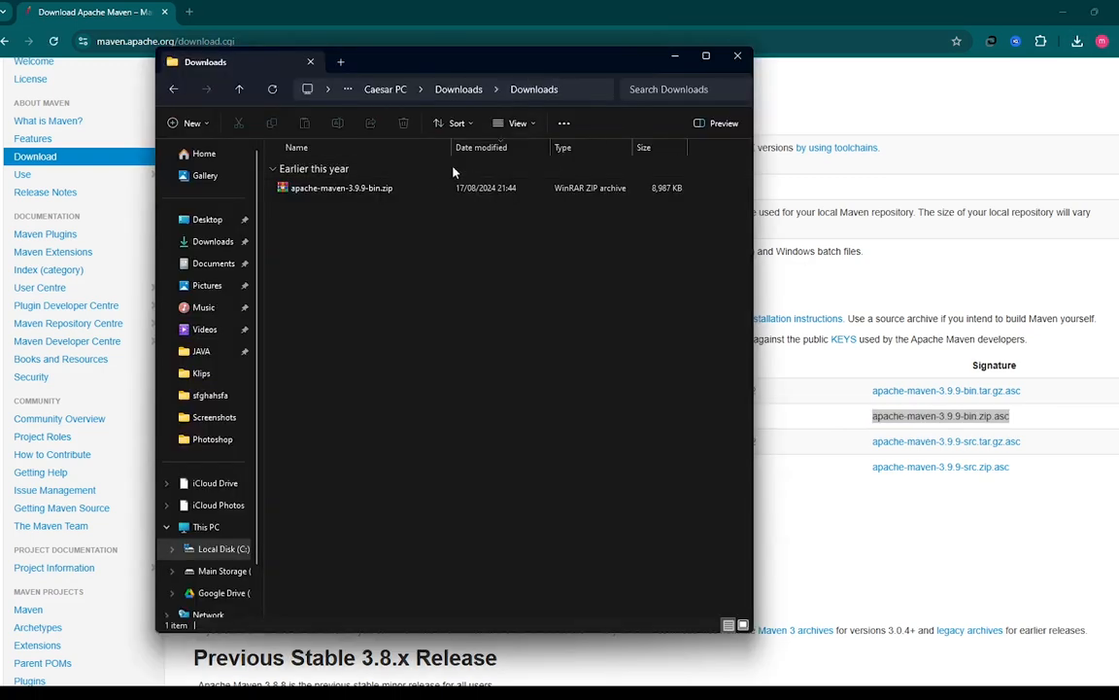
# - Extract apache-maven-3.9.9-bin.zip with WinRAR into its own apache-maven-3.9.9-bin folder and open the inner apache-maven-3.9.9 folder
pyautogui.click(373, 189)
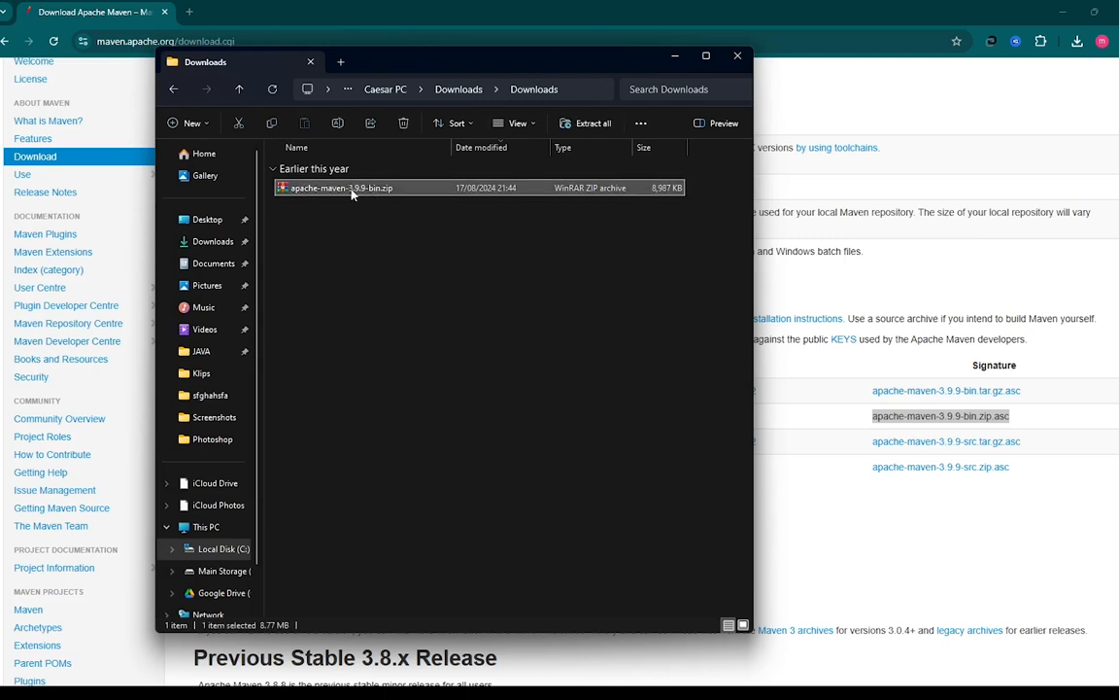
pyautogui.rightClick(352, 194)
pyautogui.moveTo(486, 418)
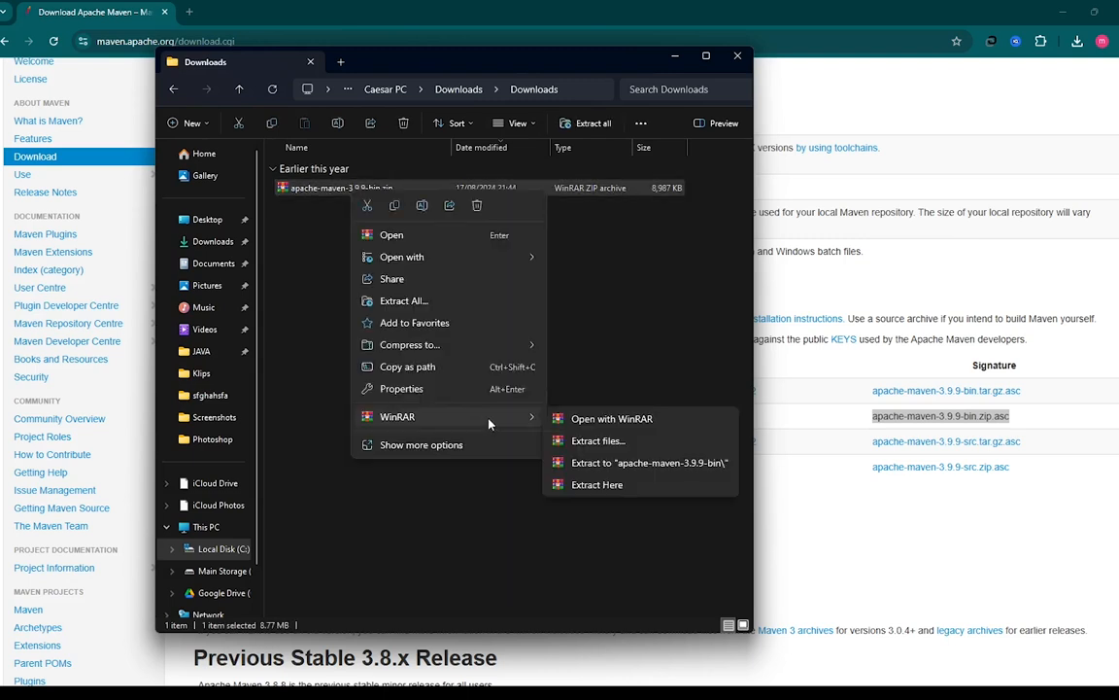
pyautogui.click(596, 463)
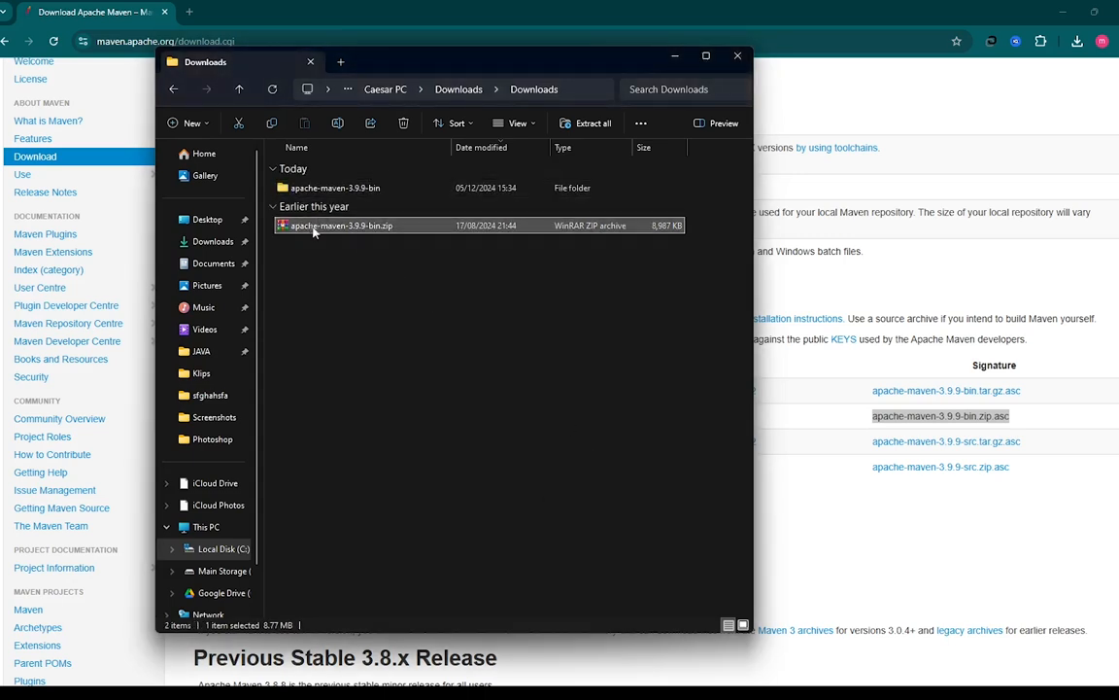
pyautogui.doubleClick(327, 192)
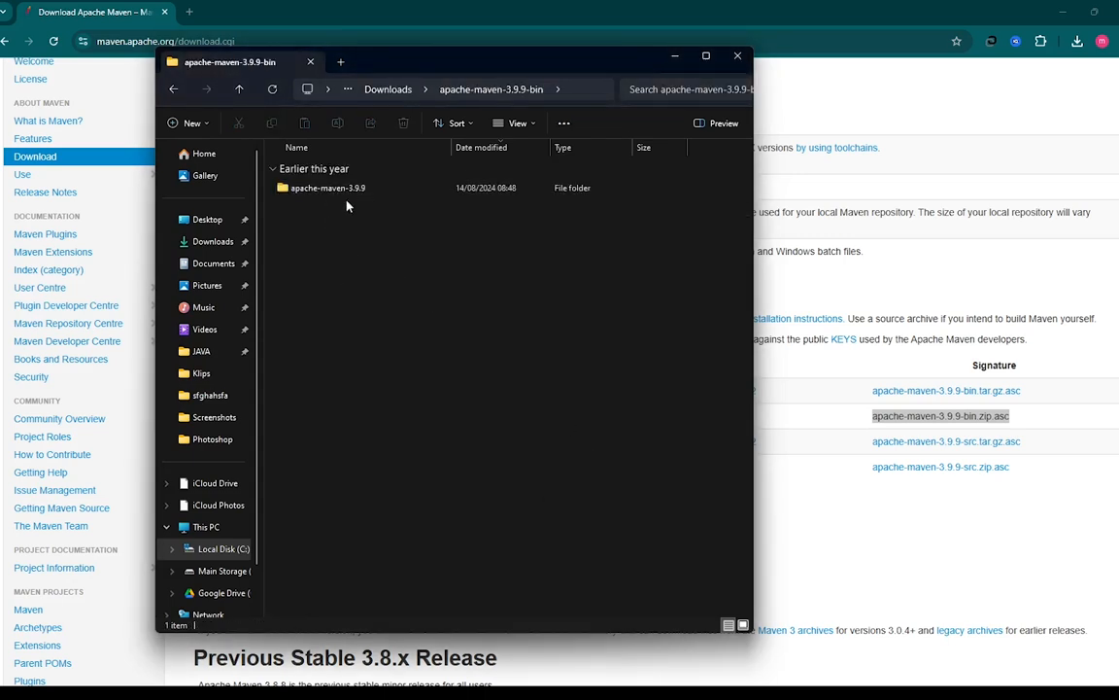
pyautogui.doubleClick(350, 188)
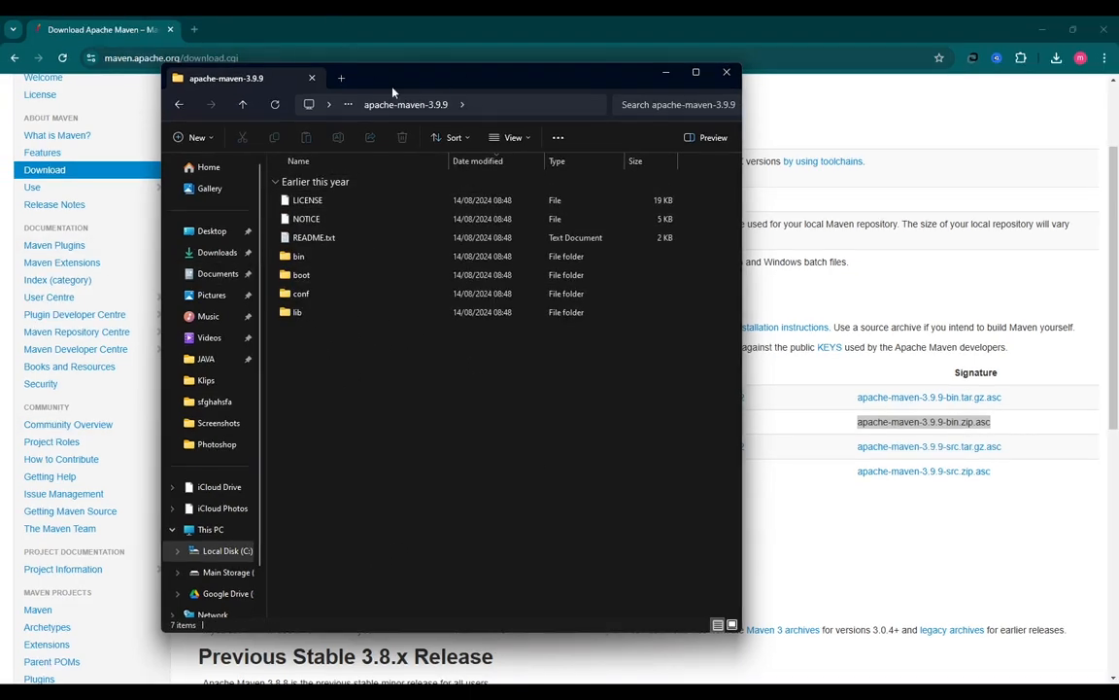
# - Create a folder named Apache in C:\Program Files, browsing there in a separate File Explorer tab and granting permission
pyautogui.click(341, 78)
pyautogui.doubleClick(350, 190)
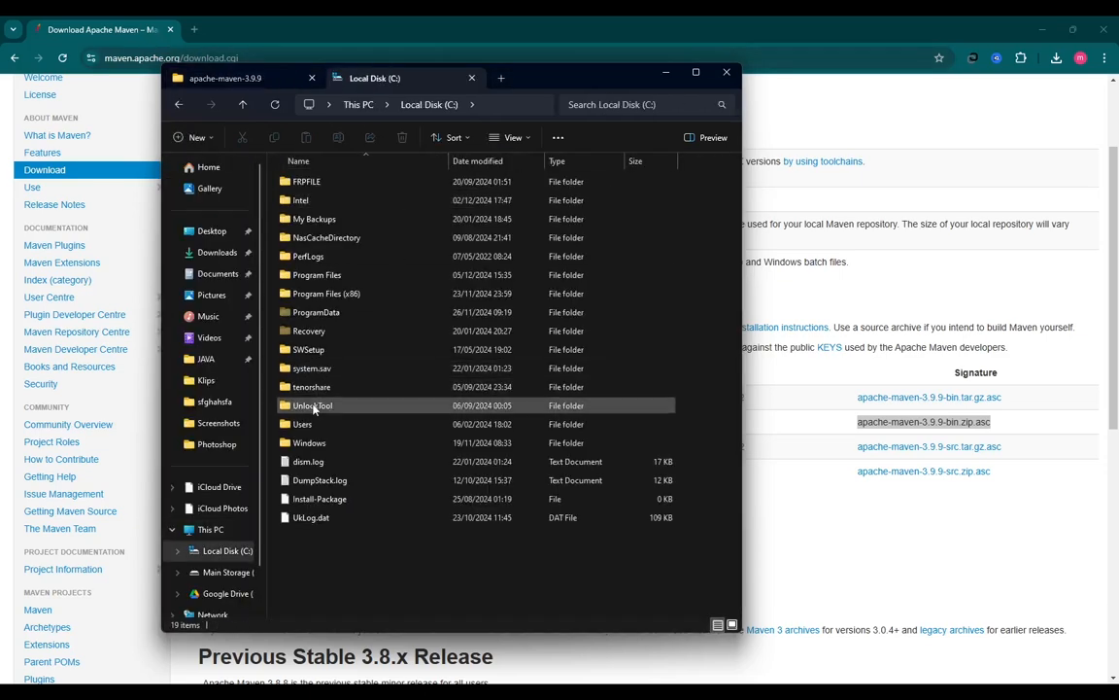
pyautogui.doubleClick(350, 276)
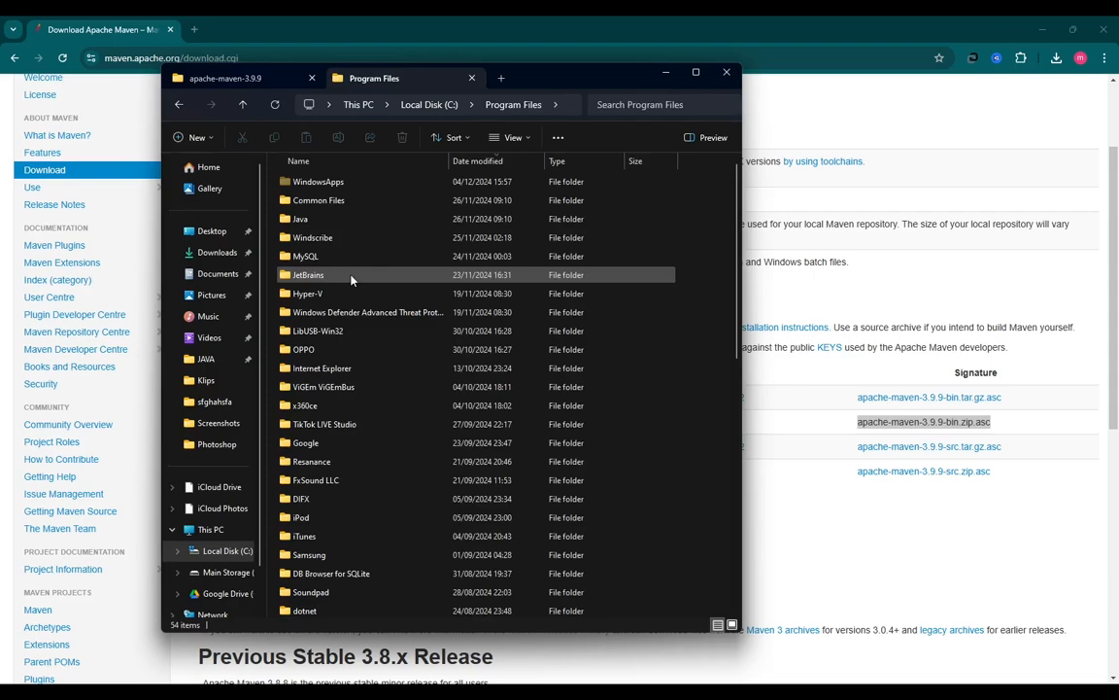
pyautogui.click(199, 142)
pyautogui.click(206, 169)
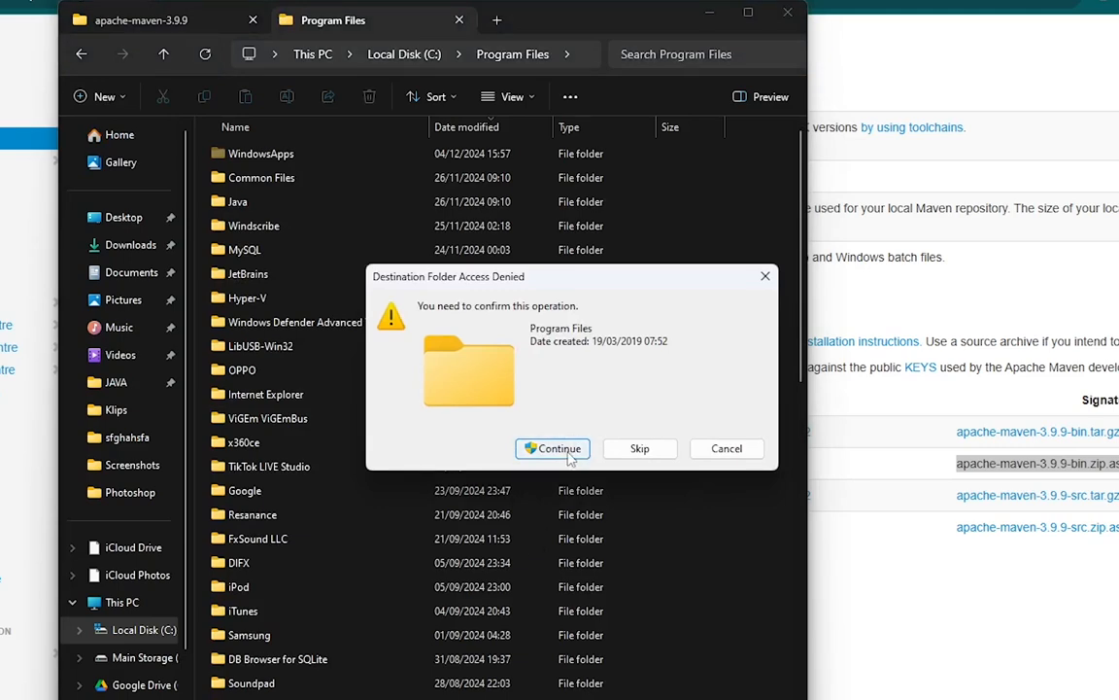
pyautogui.click(559, 448)
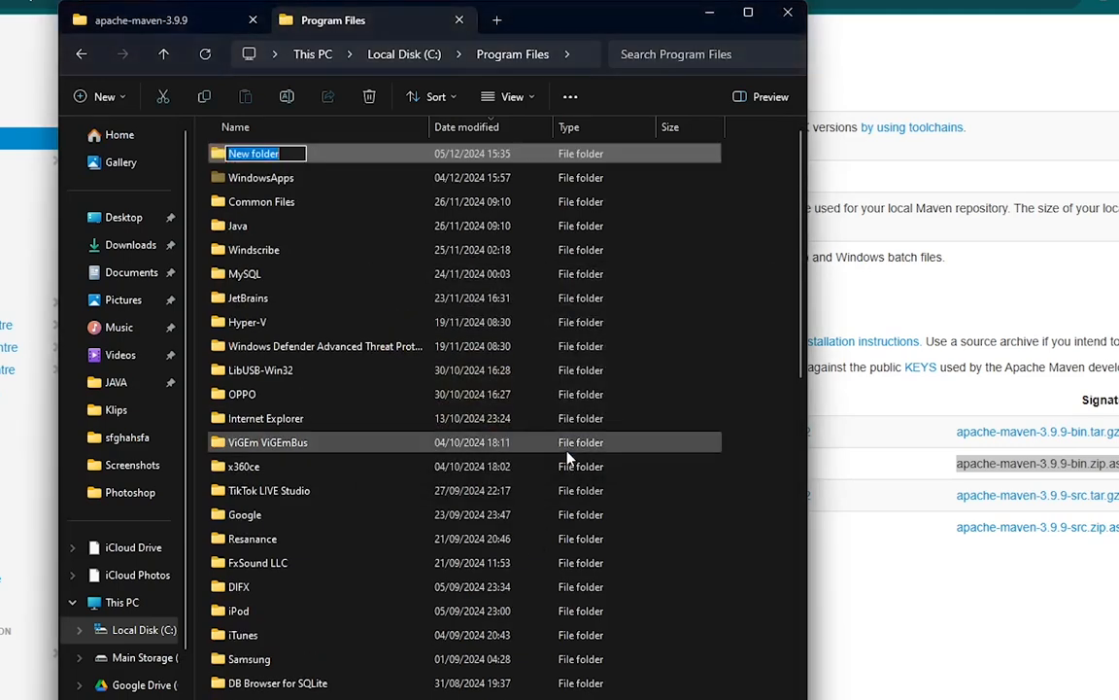
pyautogui.write('Apache')
pyautogui.press('Return')
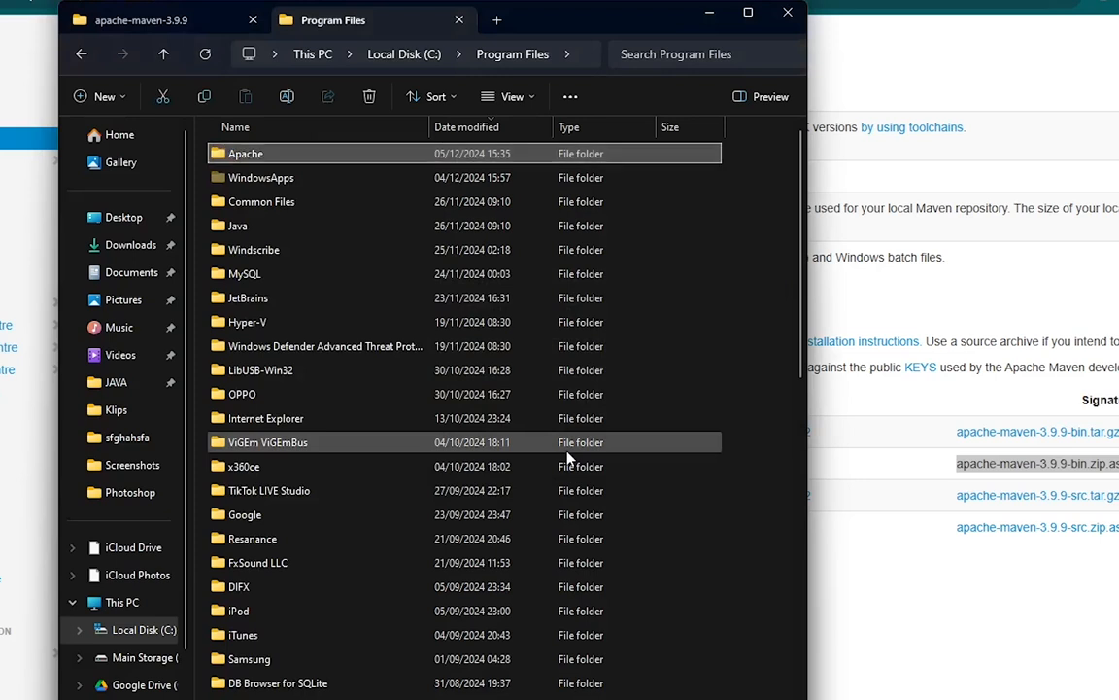
# - Create a subfolder named maven inside the Apache folder, granting administrator permission
pyautogui.press('Return')
pyautogui.rightClick(403, 291)
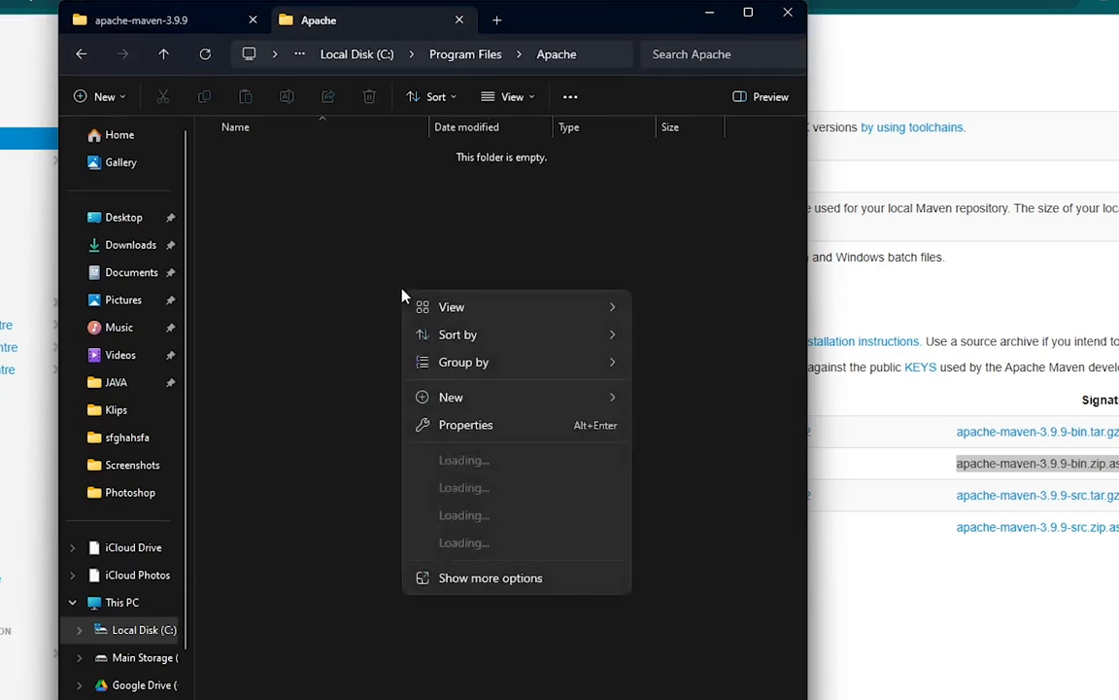
pyautogui.moveTo(494, 399)
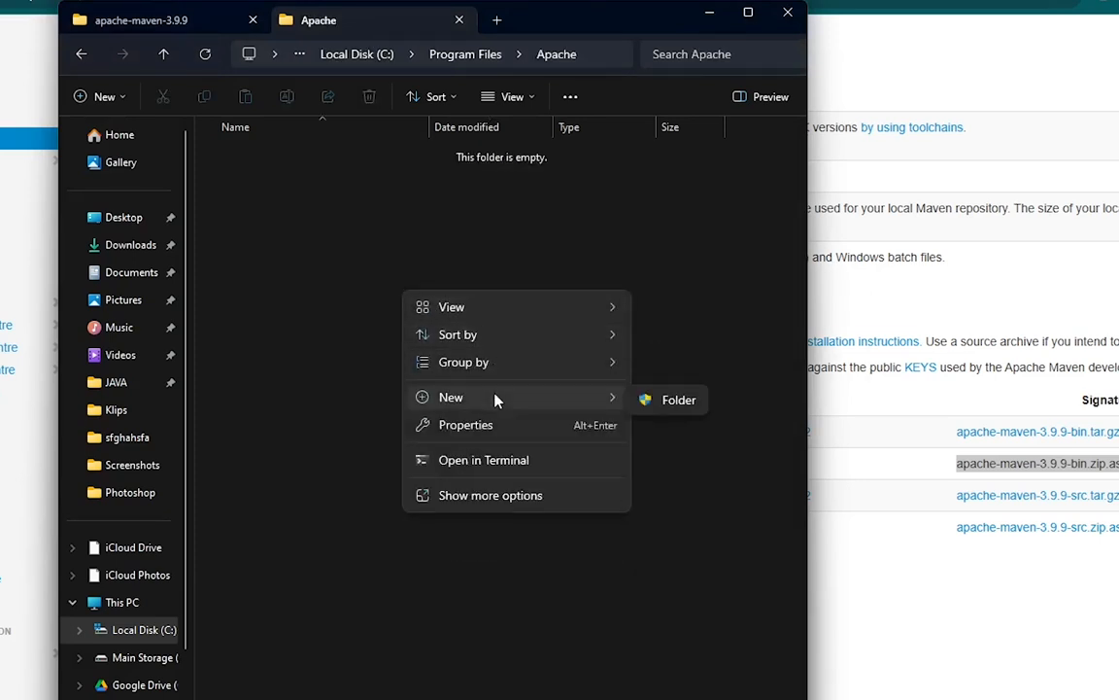
pyautogui.click(670, 399)
pyautogui.click(603, 447)
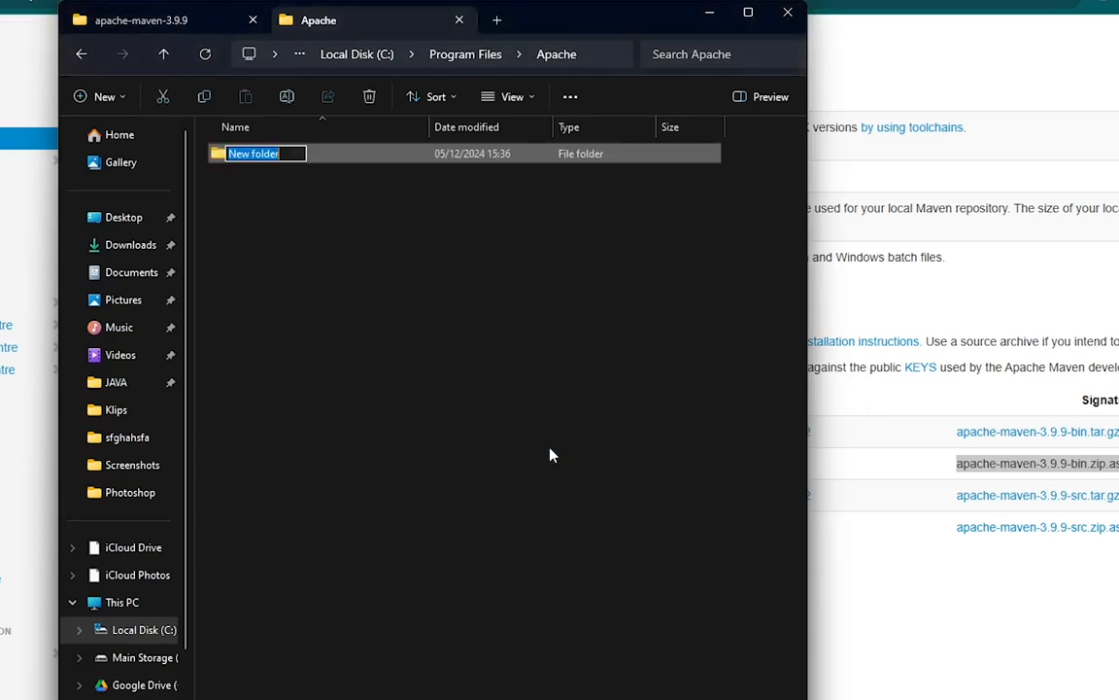
pyautogui.write('maven')
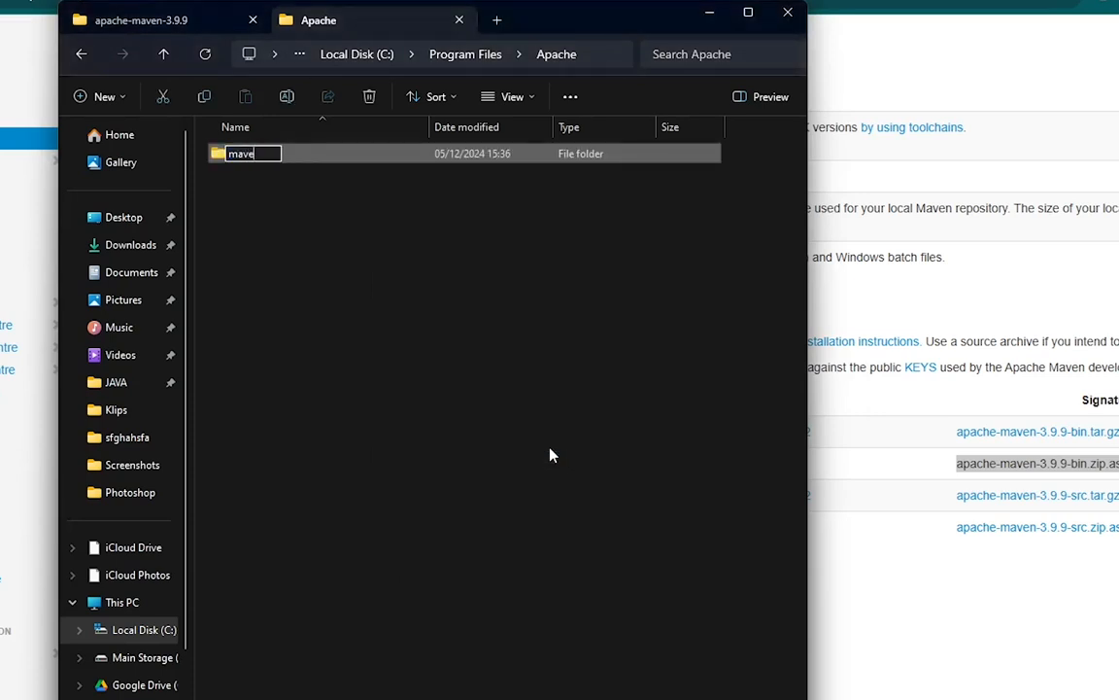
pyautogui.press('Return')
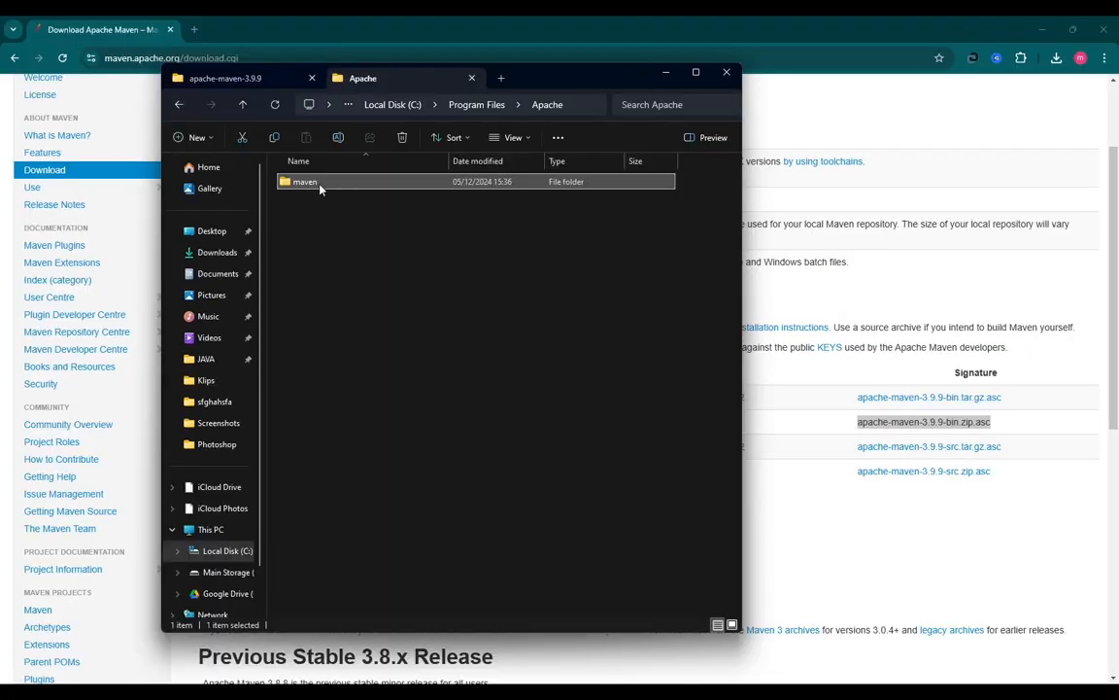
# - Copy all files and folders from apache-maven-3.9.9 into Program Files\Apache\maven with administrator permission, and close both folder windows
pyautogui.doubleClick(320, 184)
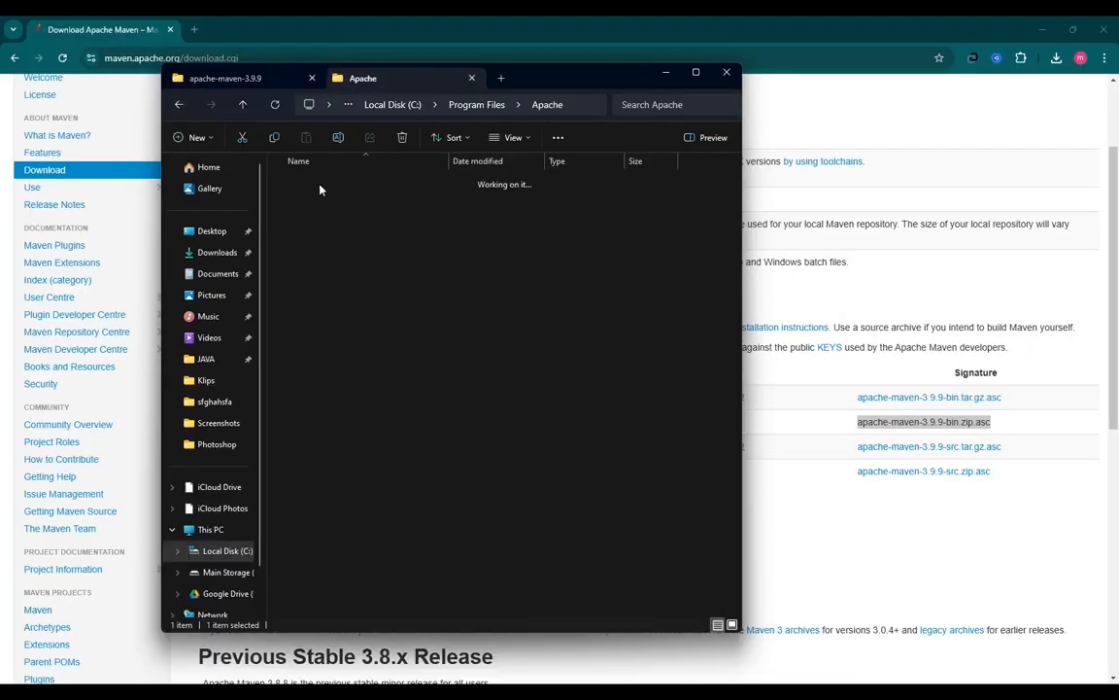
pyautogui.click(265, 82)
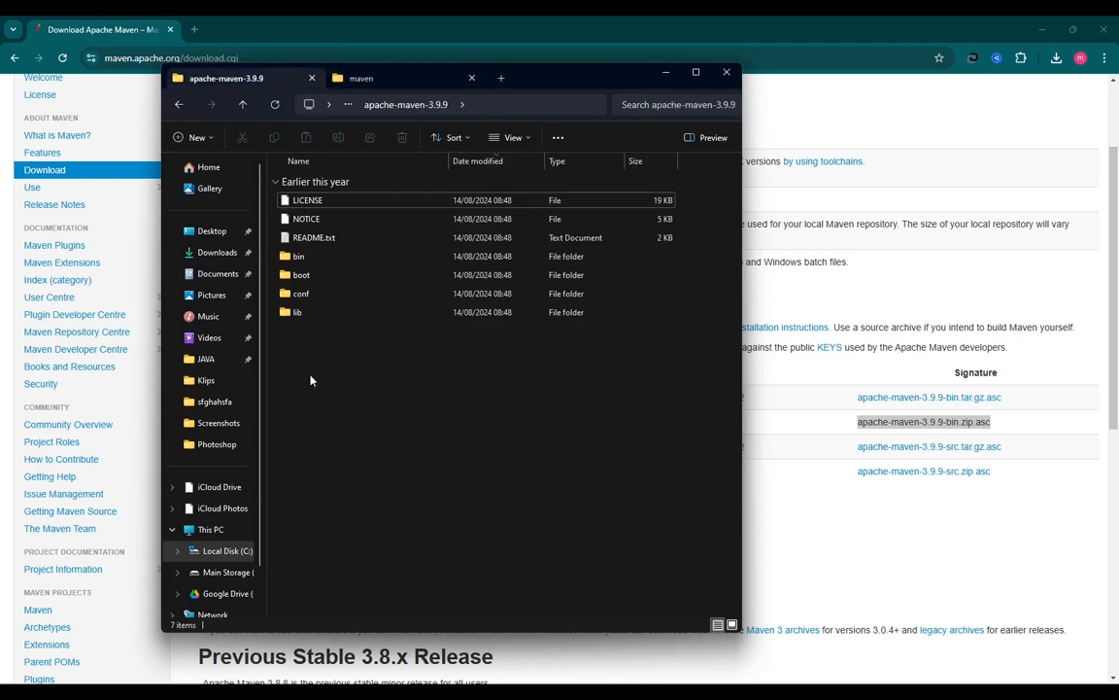
pyautogui.moveTo(312, 369); pyautogui.dragTo(356, 201)
pyautogui.hotkey('ctrl', 'c')
pyautogui.click(383, 84)
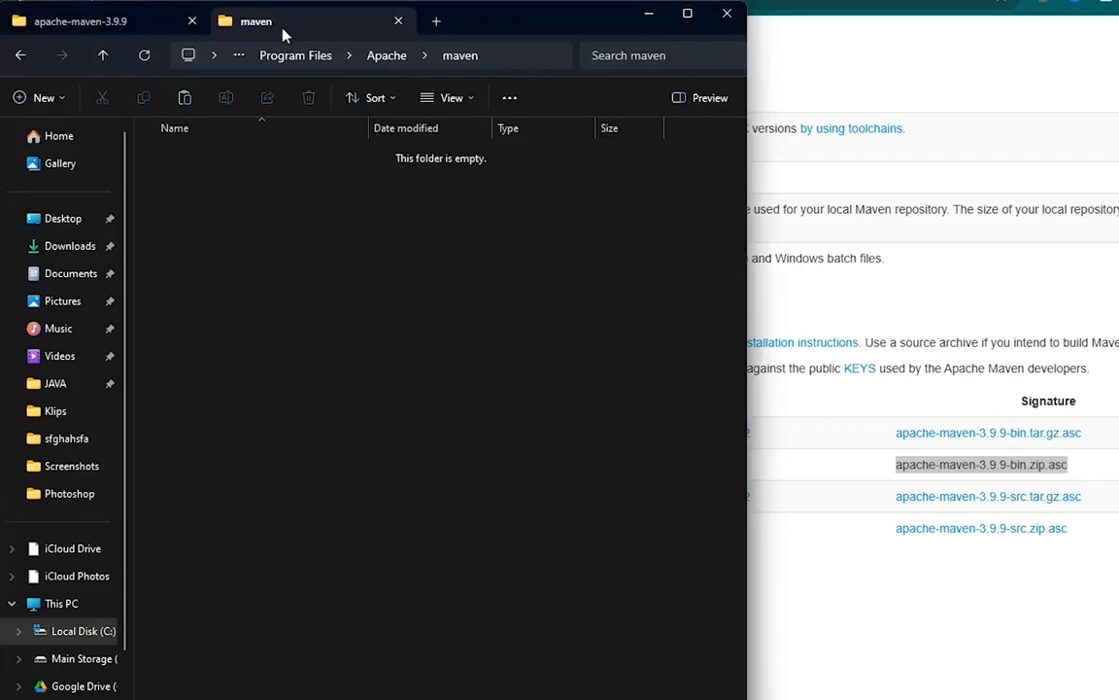
pyautogui.moveTo(383, 85); pyautogui.dragTo(845, 219)
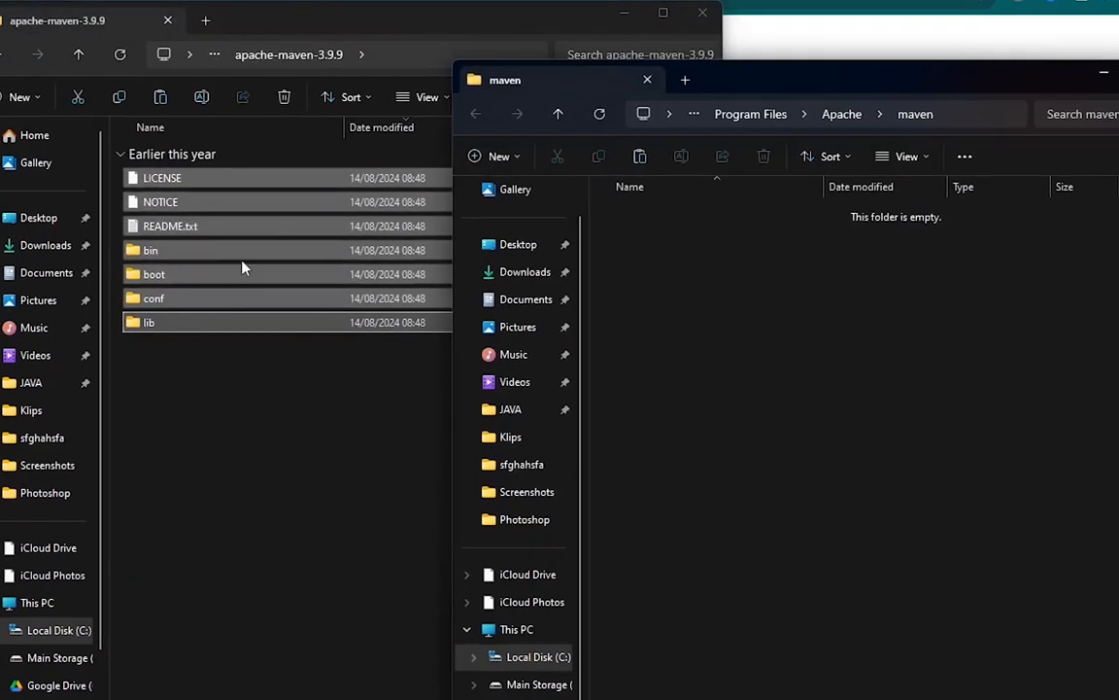
pyautogui.moveTo(189, 274); pyautogui.dragTo(919, 396)
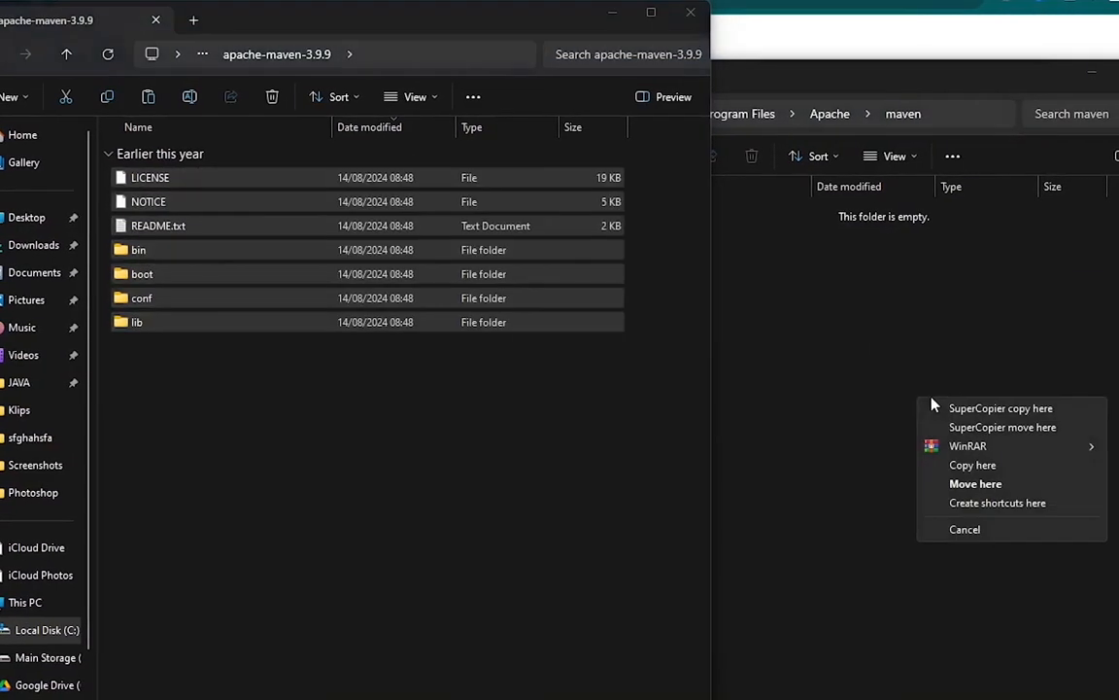
pyautogui.click(969, 464)
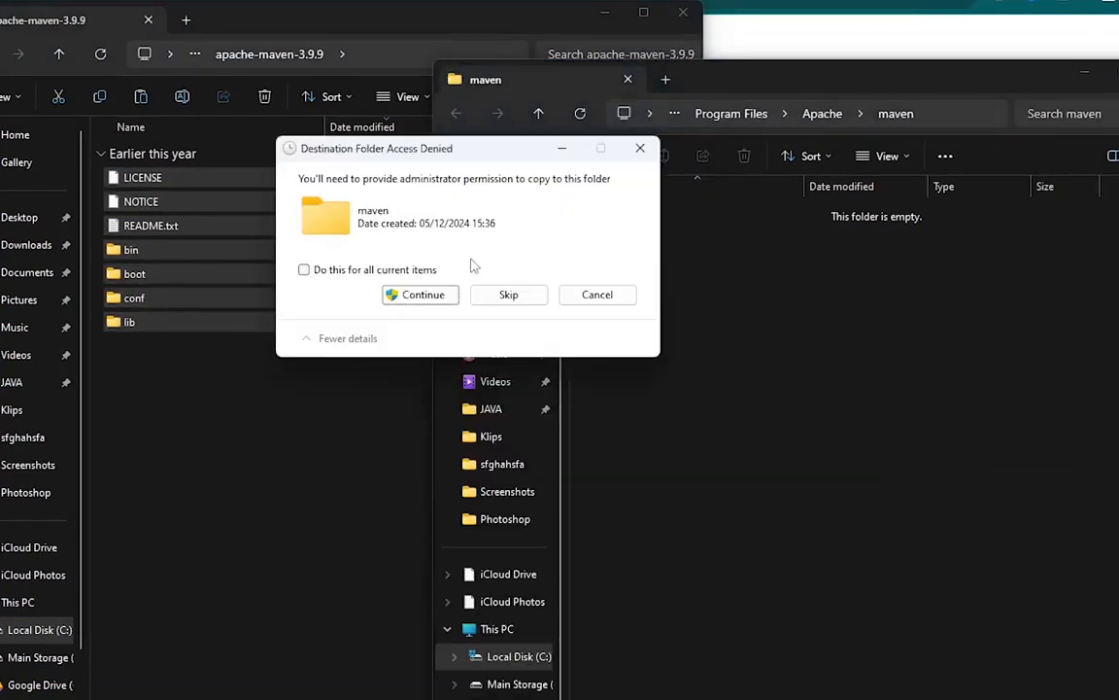
pyautogui.click(393, 295)
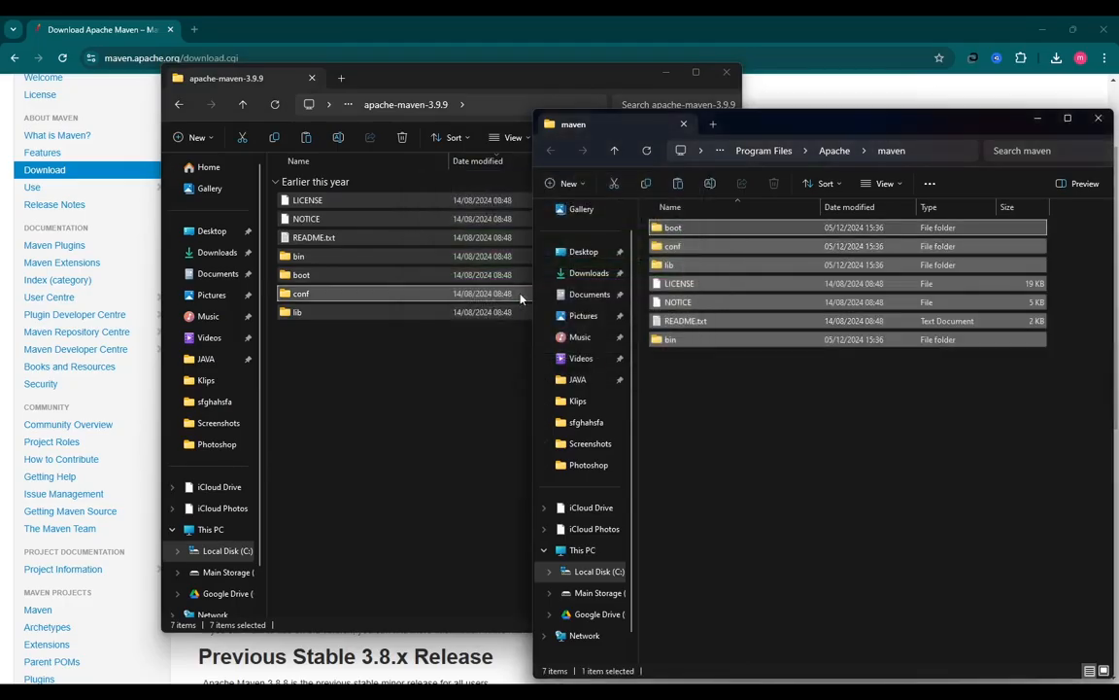
pyautogui.click(719, 447)
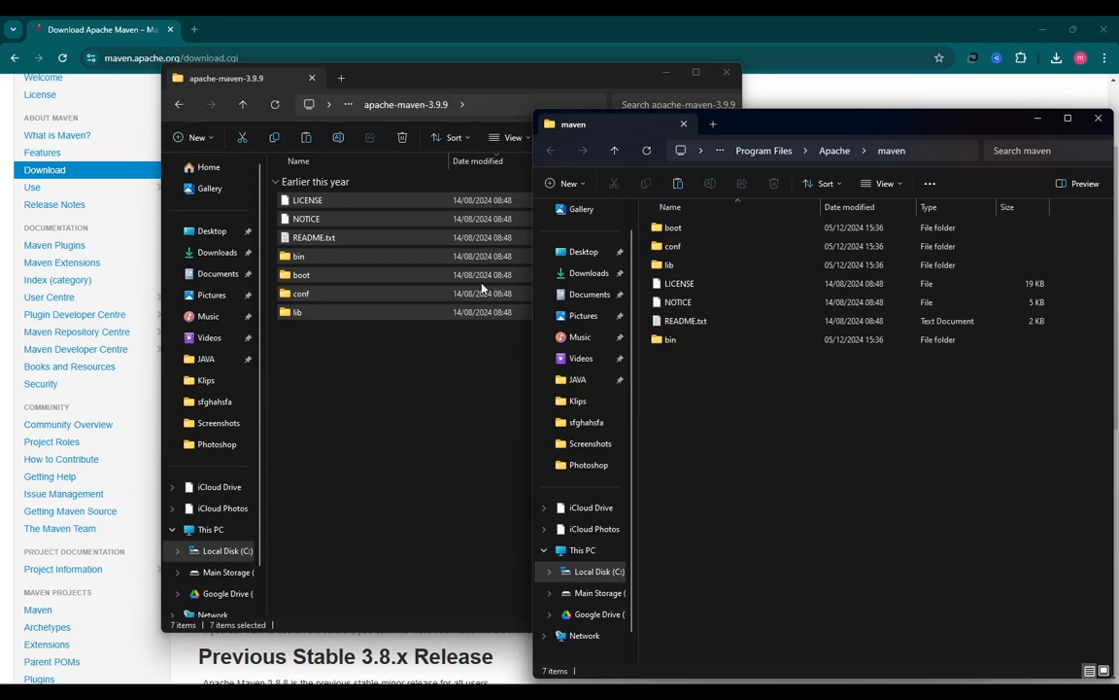
pyautogui.click(726, 72)
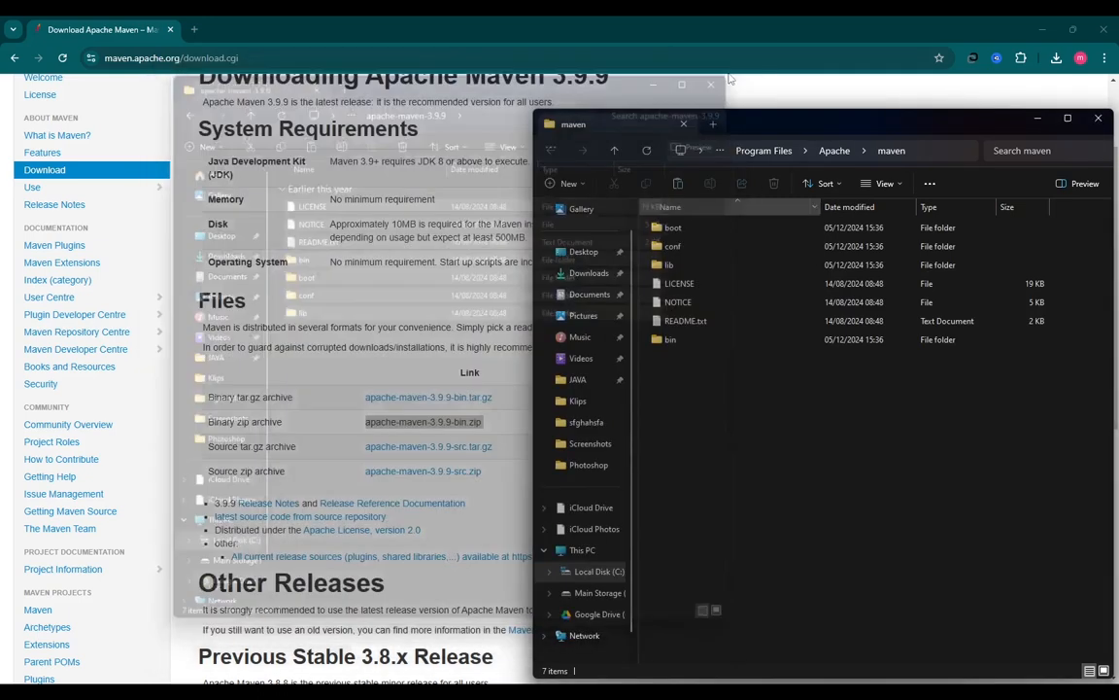
pyautogui.click(1099, 120)
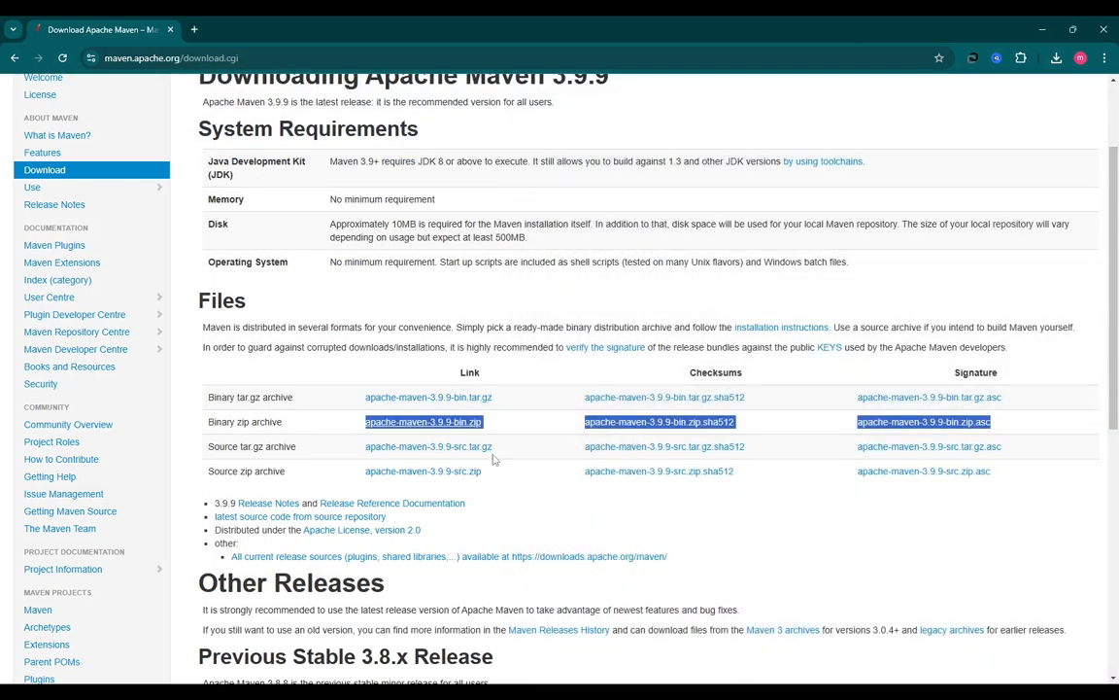
# - Find the system environment variables settings by searching Windows for "envi" and open the Environment Variables dialog
pyautogui.press('super')
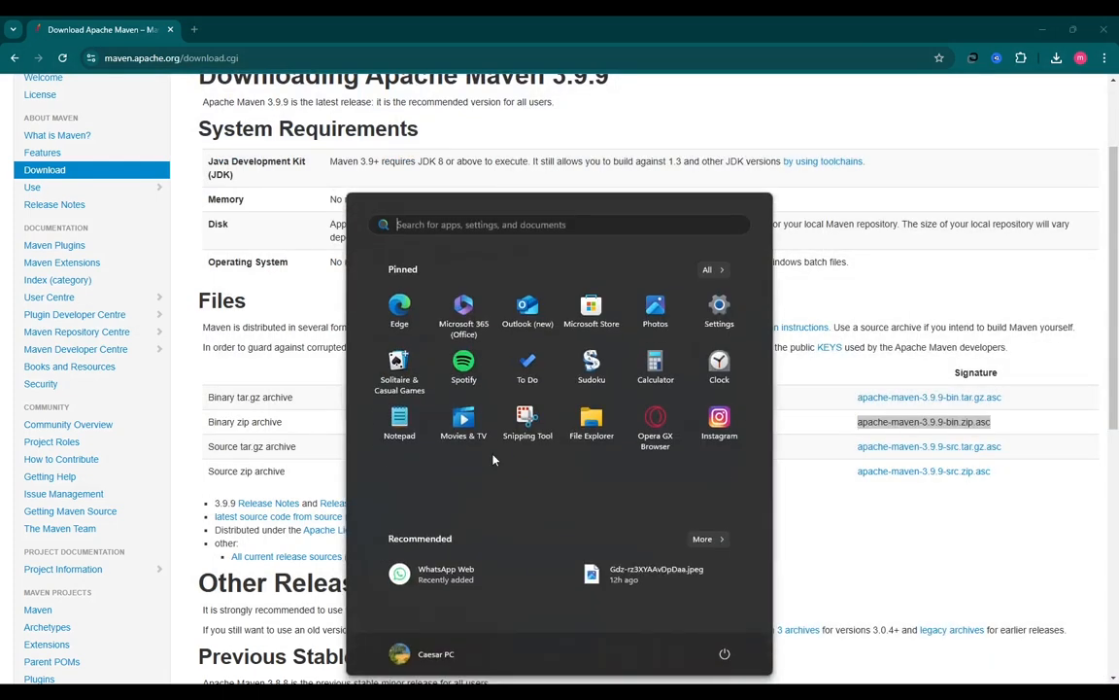
pyautogui.write('envi')
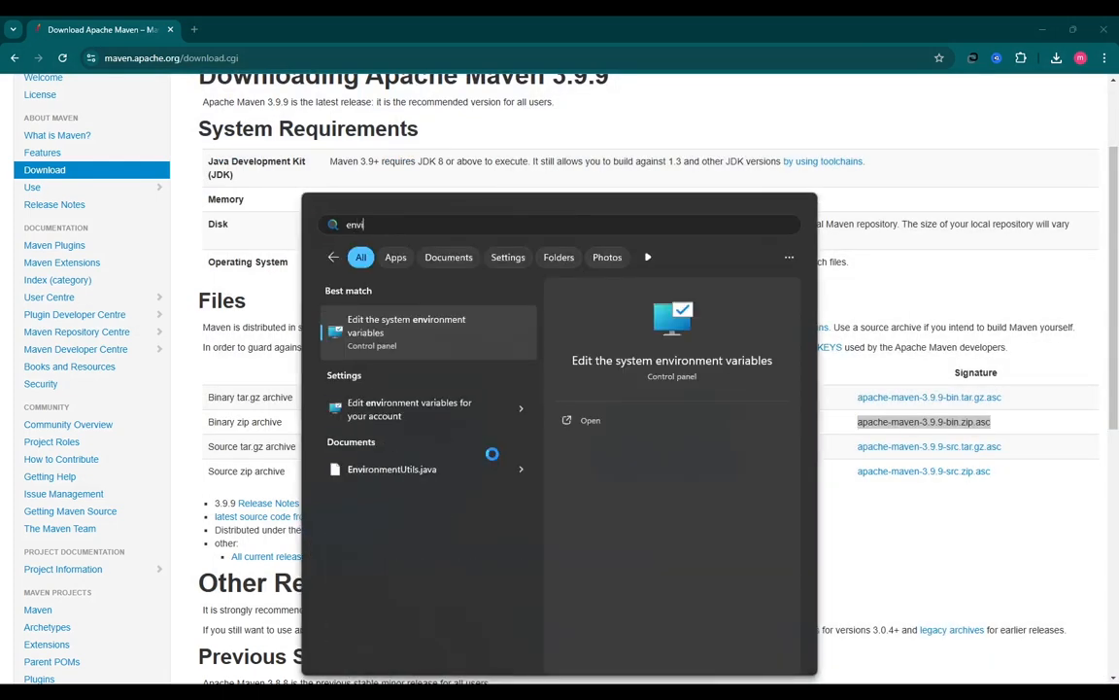
pyautogui.click(441, 324)
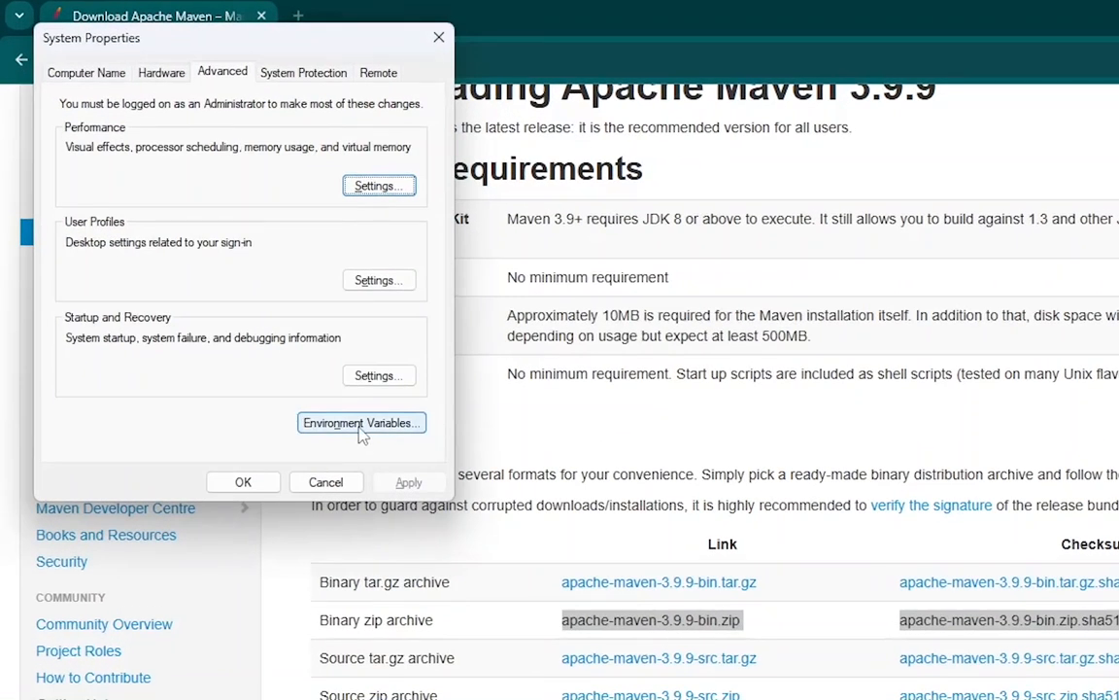
pyautogui.click(322, 430)
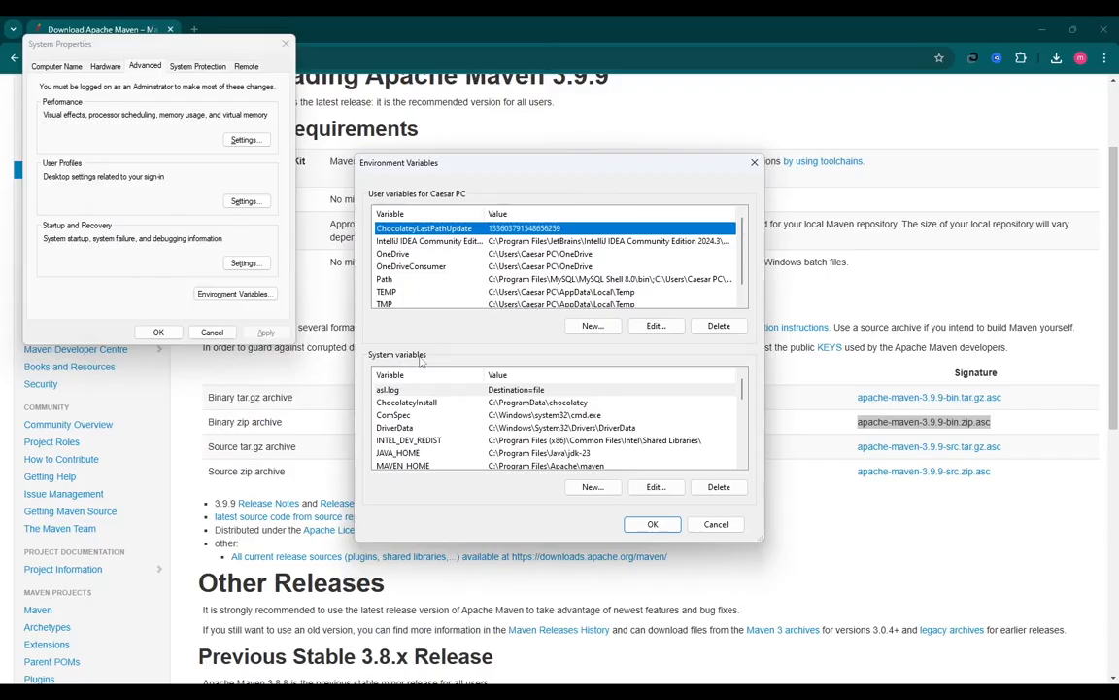
# - Start a new system variable in the Environment Variables dialog and name it MAVEN_HOME
pyautogui.scroll(-1, 681, 627)
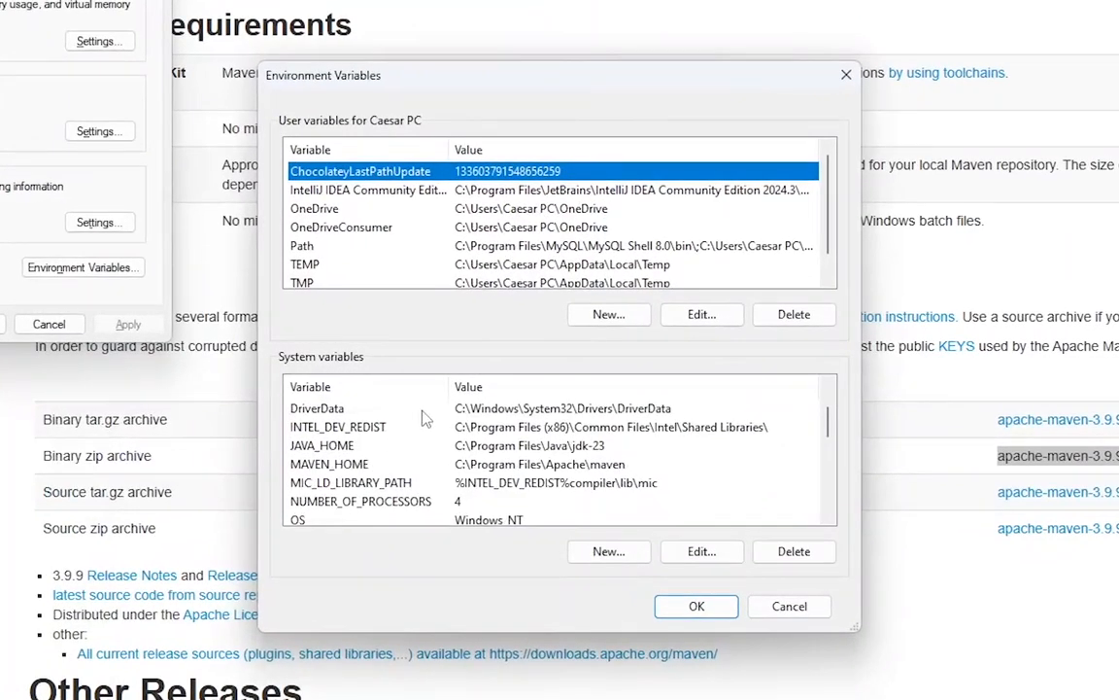
pyautogui.scroll(1, 396, 456)
pyautogui.click(609, 551)
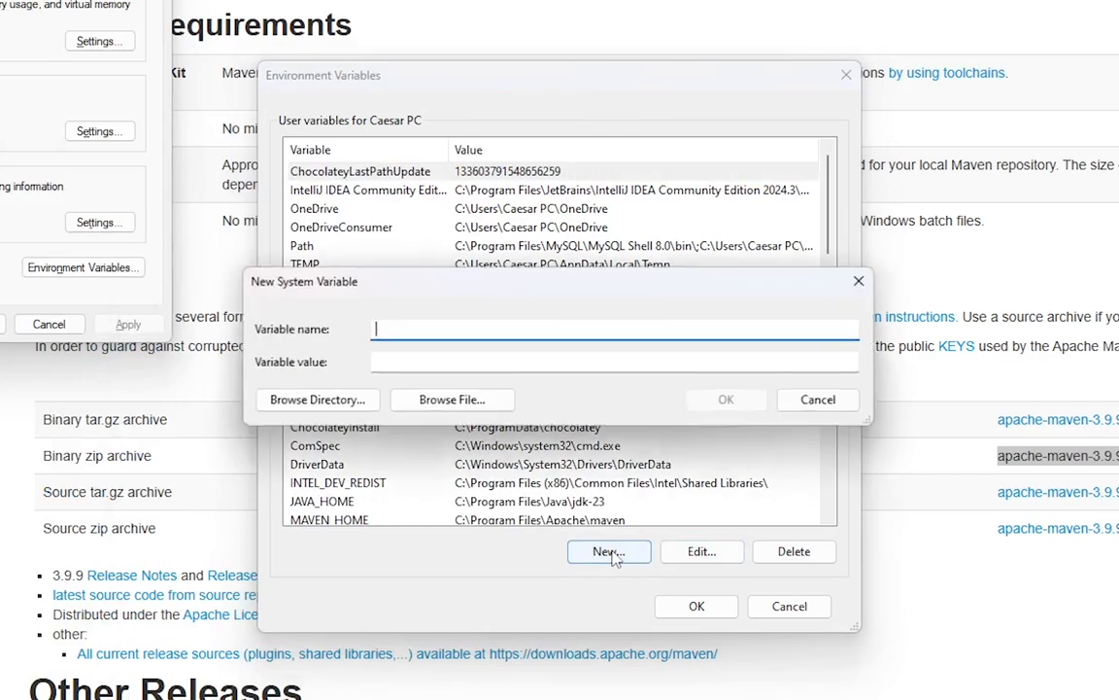
pyautogui.write('MAVEN_H')
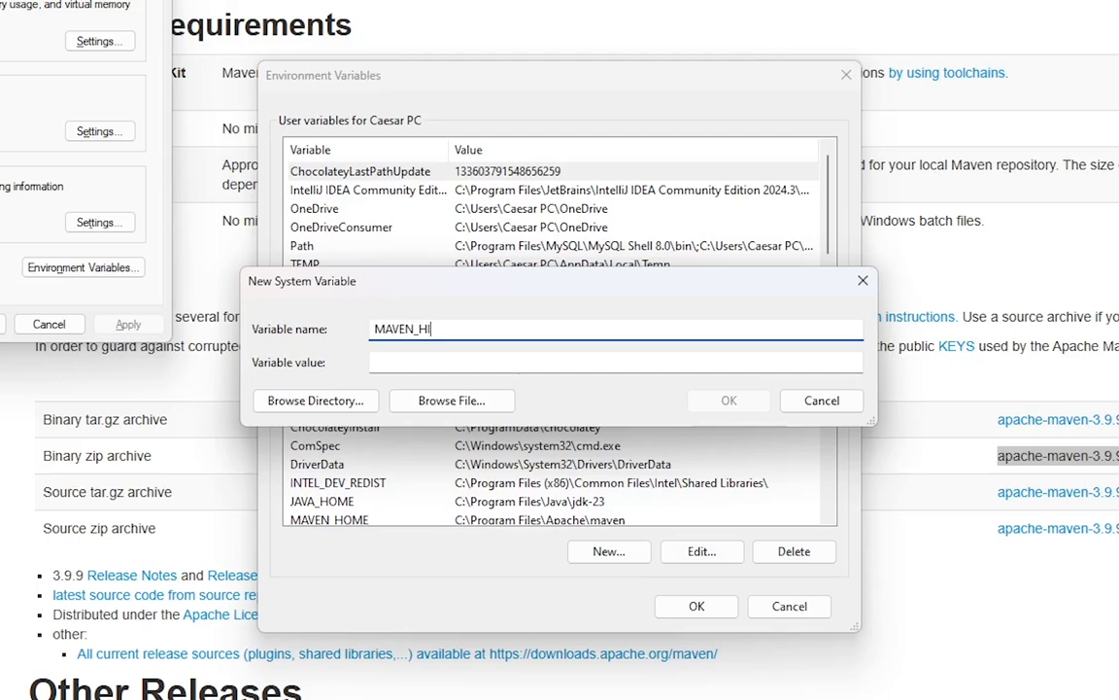
pyautogui.write('OME')
# - Set the new variable's value to C:\Program Files\Apache\maven, copying the path from the maven folder window, and save the variable
pyautogui.click(383, 364)
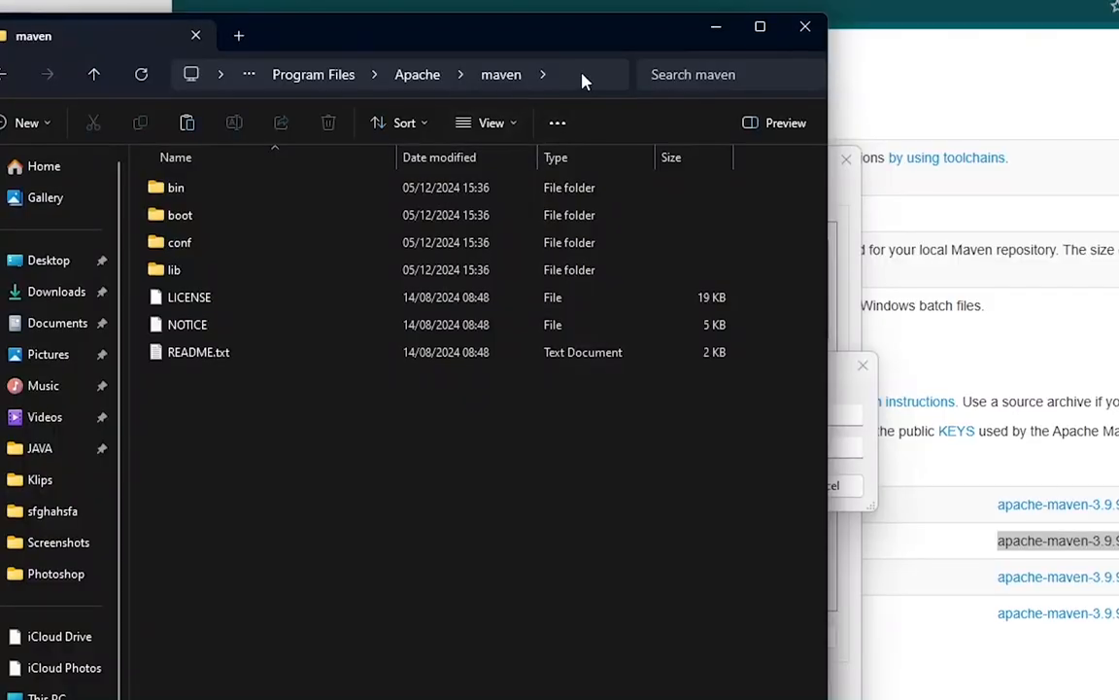
pyautogui.click(583, 80)
pyautogui.rightClick(335, 80)
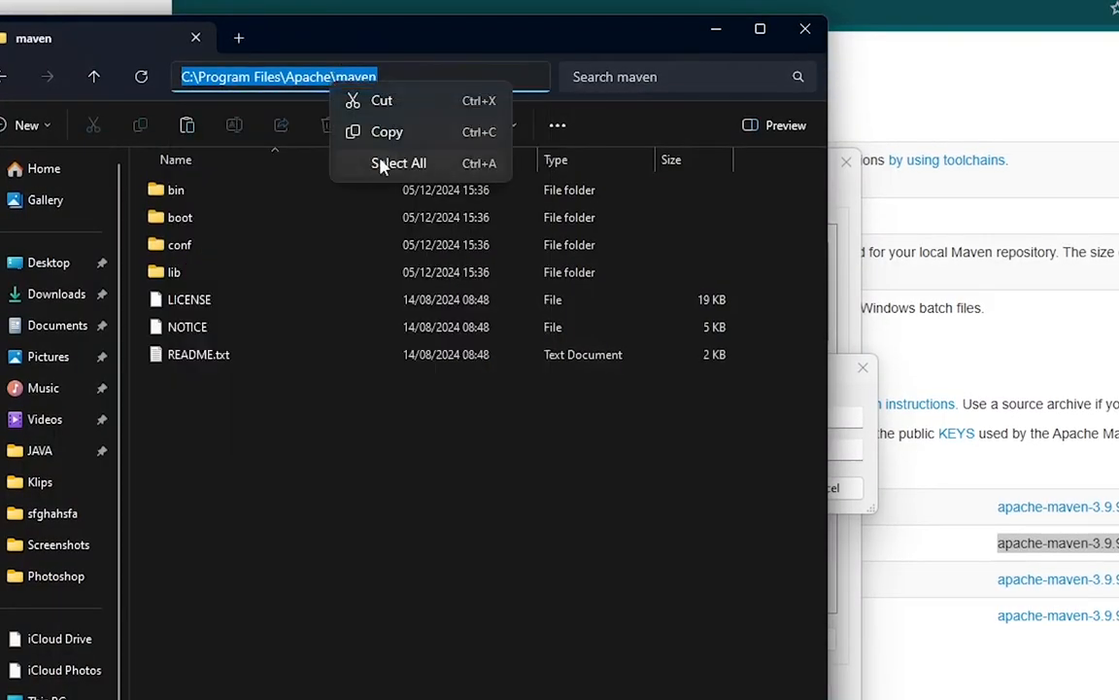
pyautogui.click(389, 131)
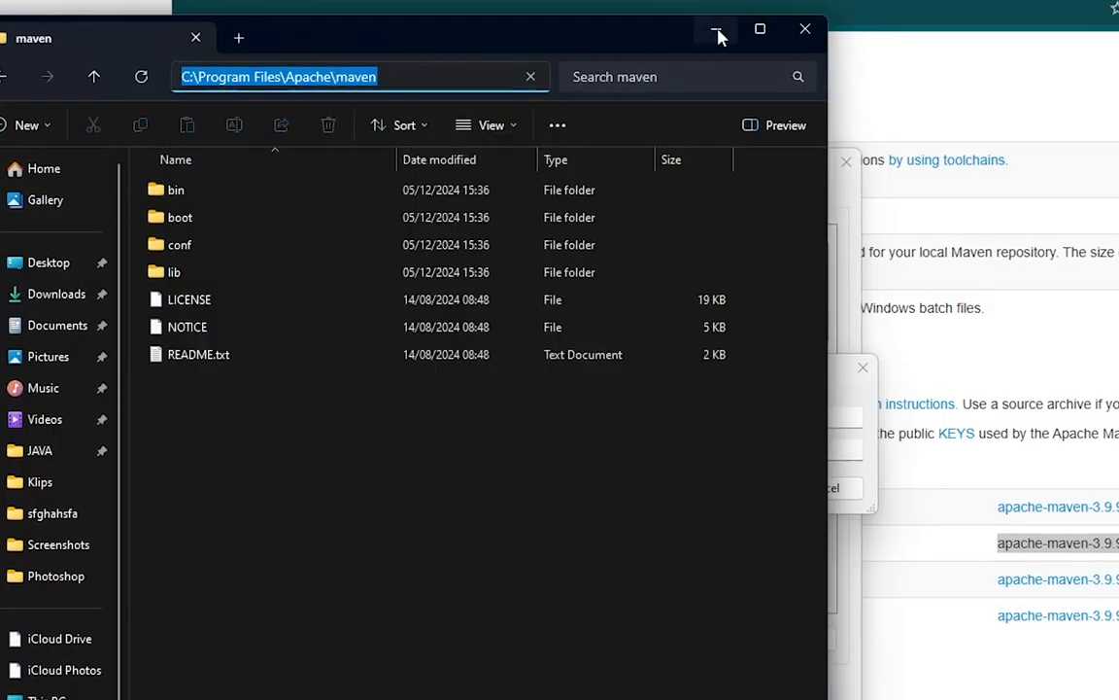
pyautogui.click(717, 35)
pyautogui.hotkey('ctrl', 'v')
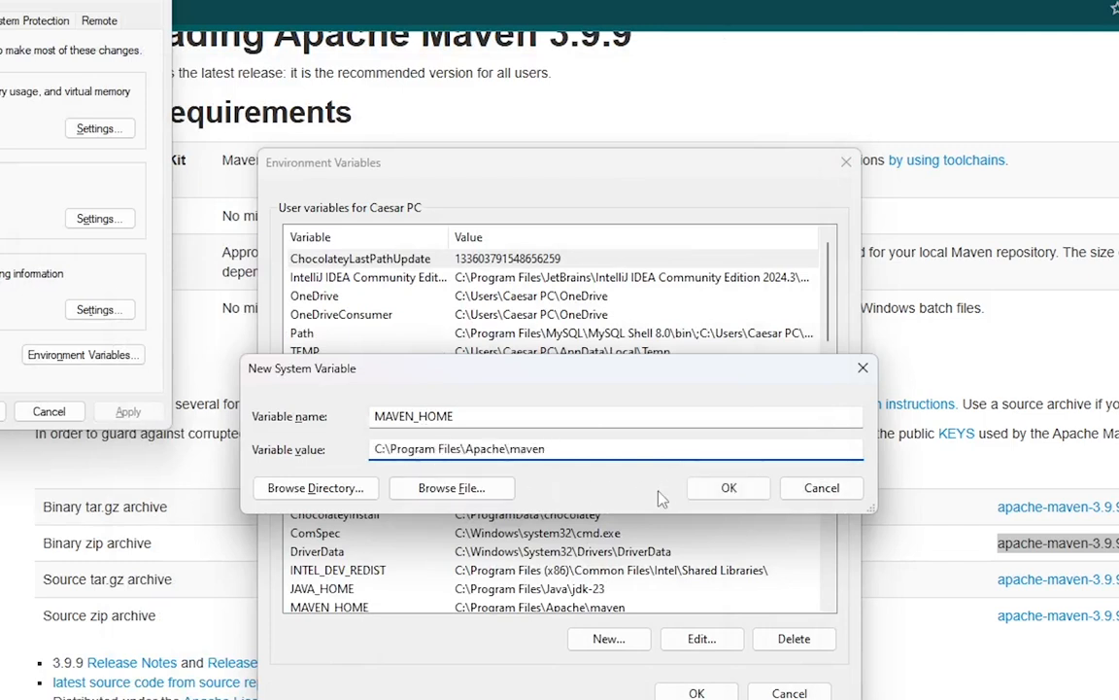
pyautogui.click(728, 488)
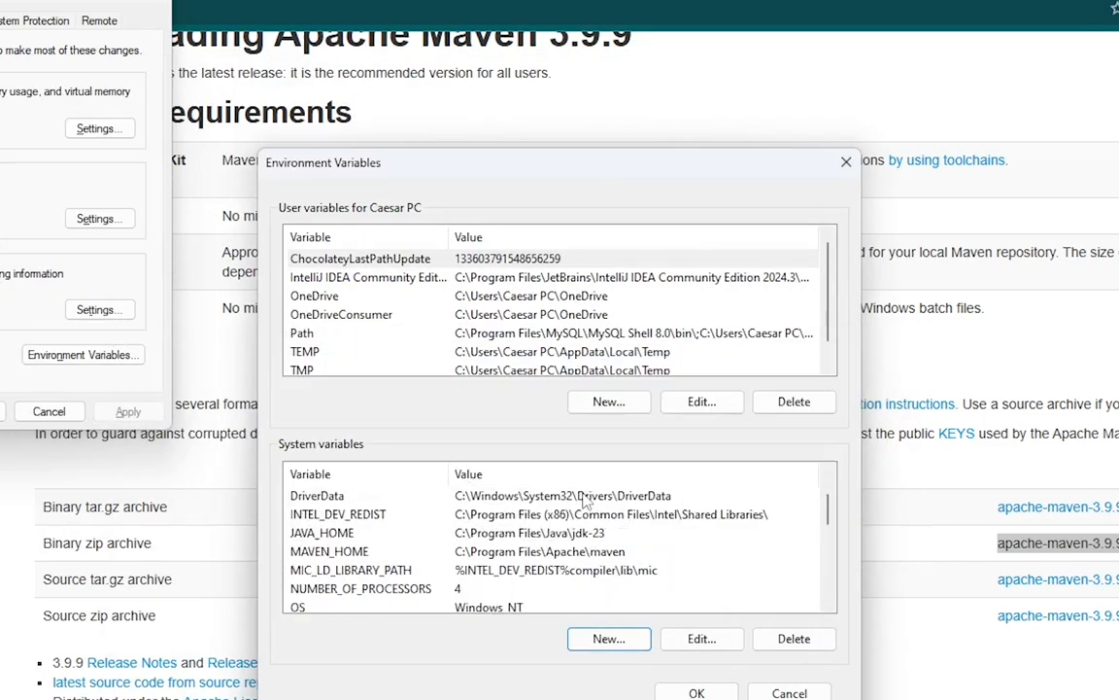
# - Open the system Path variable for editing and select its C:\Program Files\Apache\maven\bin entry
pyautogui.click(505, 551)
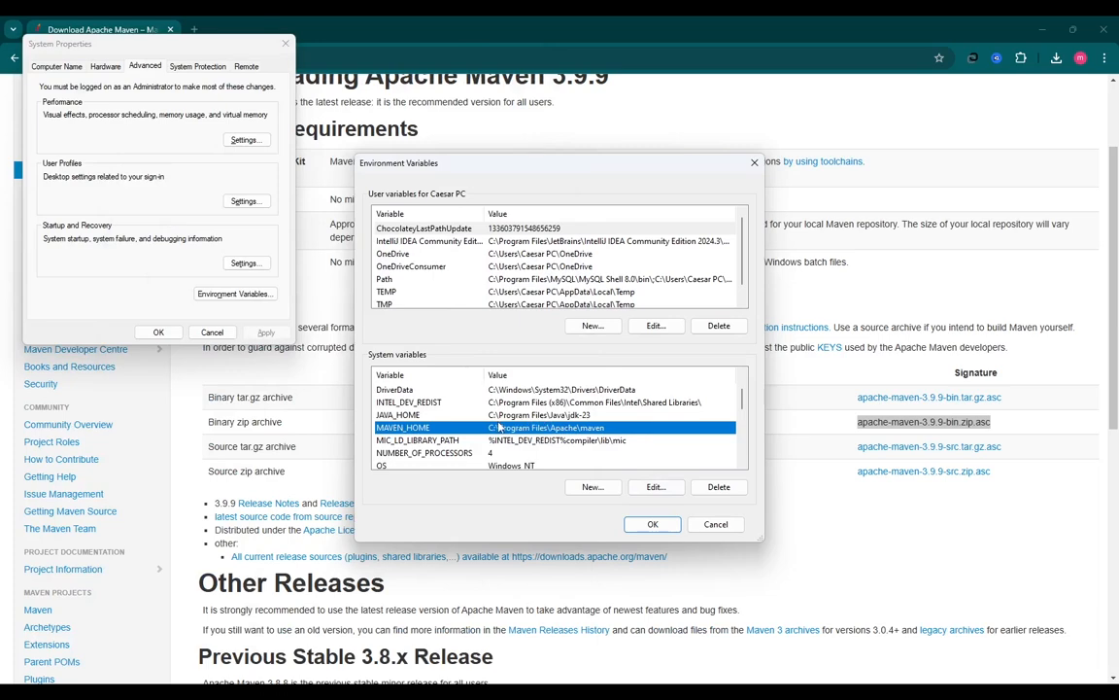
pyautogui.scroll(-2, 498, 425)
pyautogui.click(446, 406)
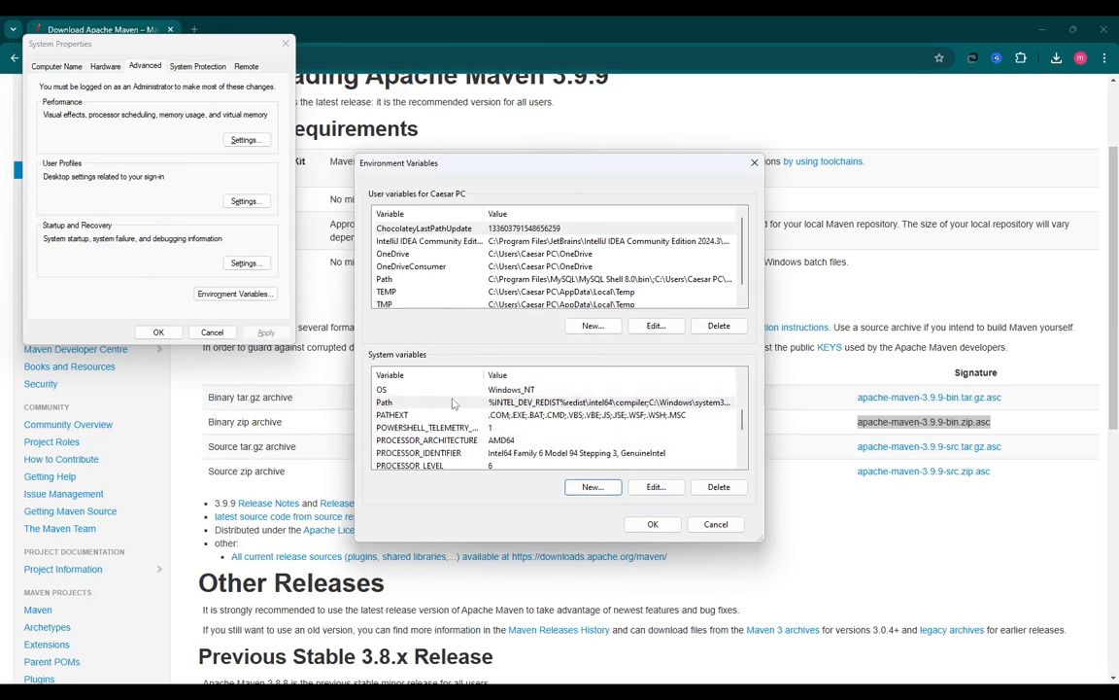
pyautogui.click(656, 487)
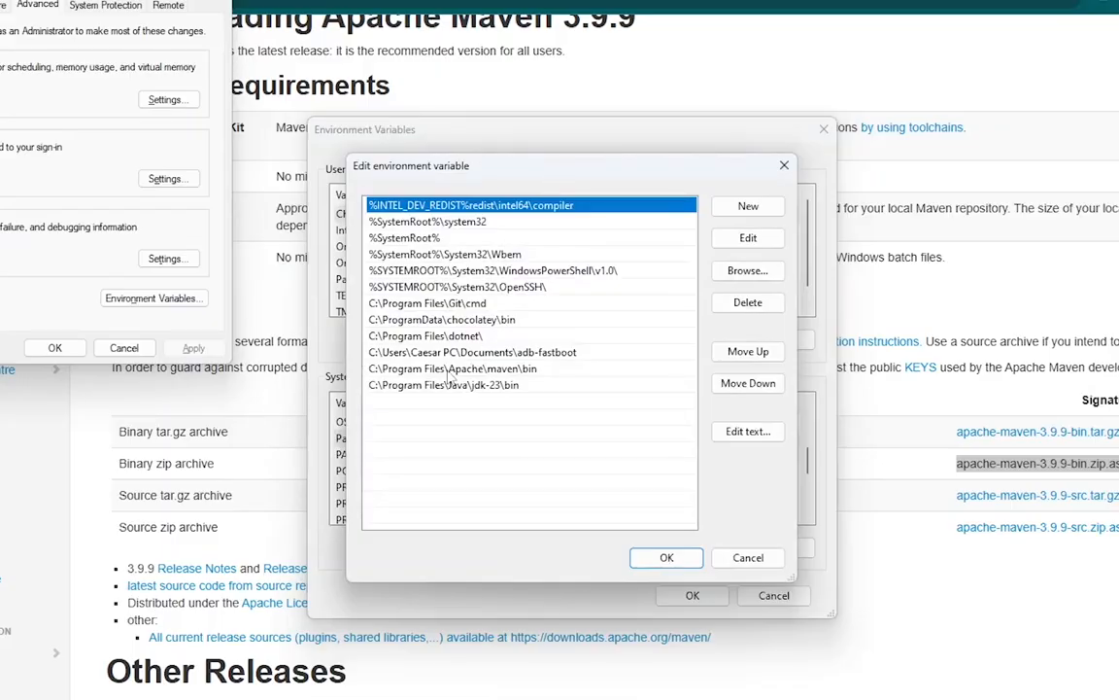
pyautogui.click(520, 369)
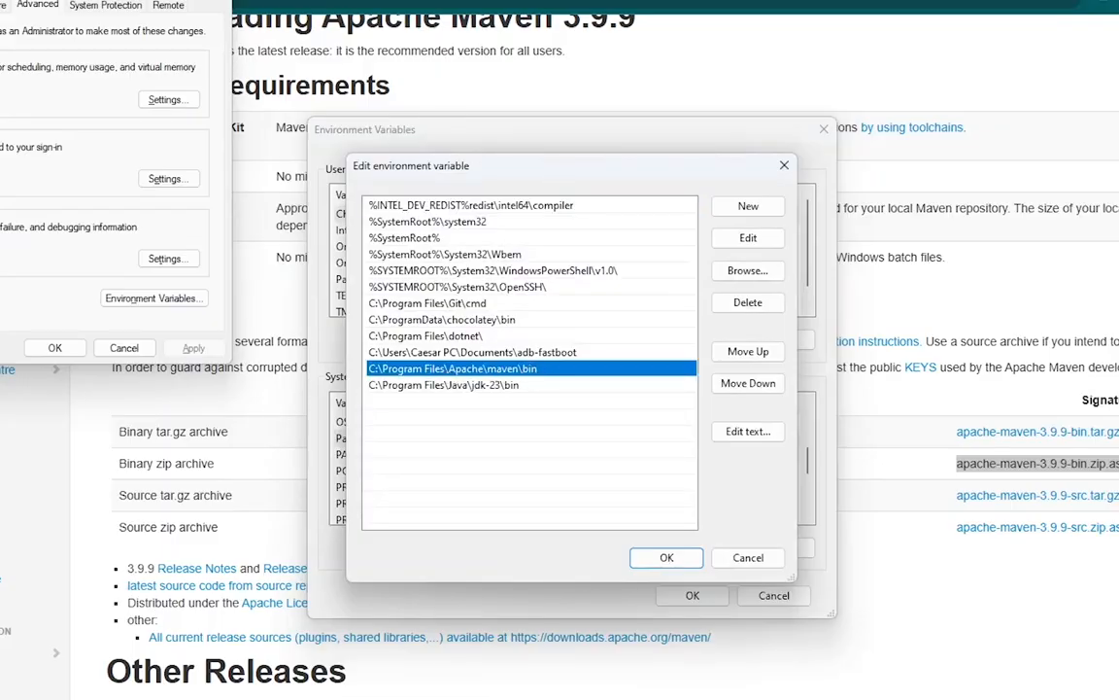
# - Copy the full path of the bin folder inside Program Files\Apache\maven from File Explorer and return to the Path editor
pyautogui.click(553, 697)
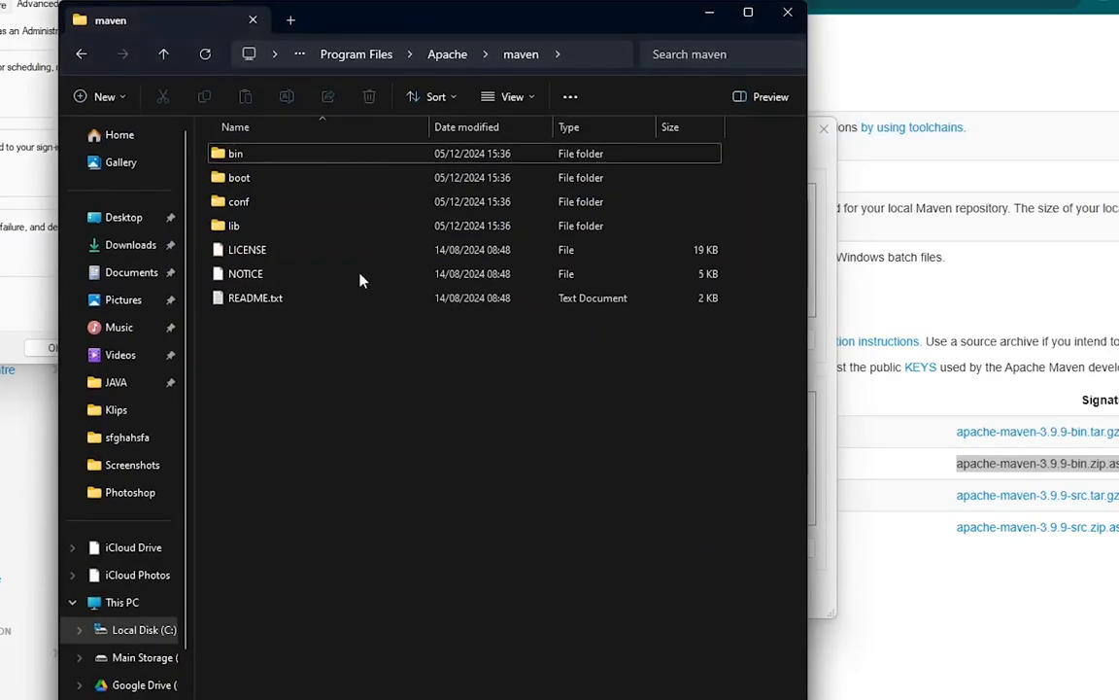
pyautogui.click(268, 161)
pyautogui.doubleClick(269, 165)
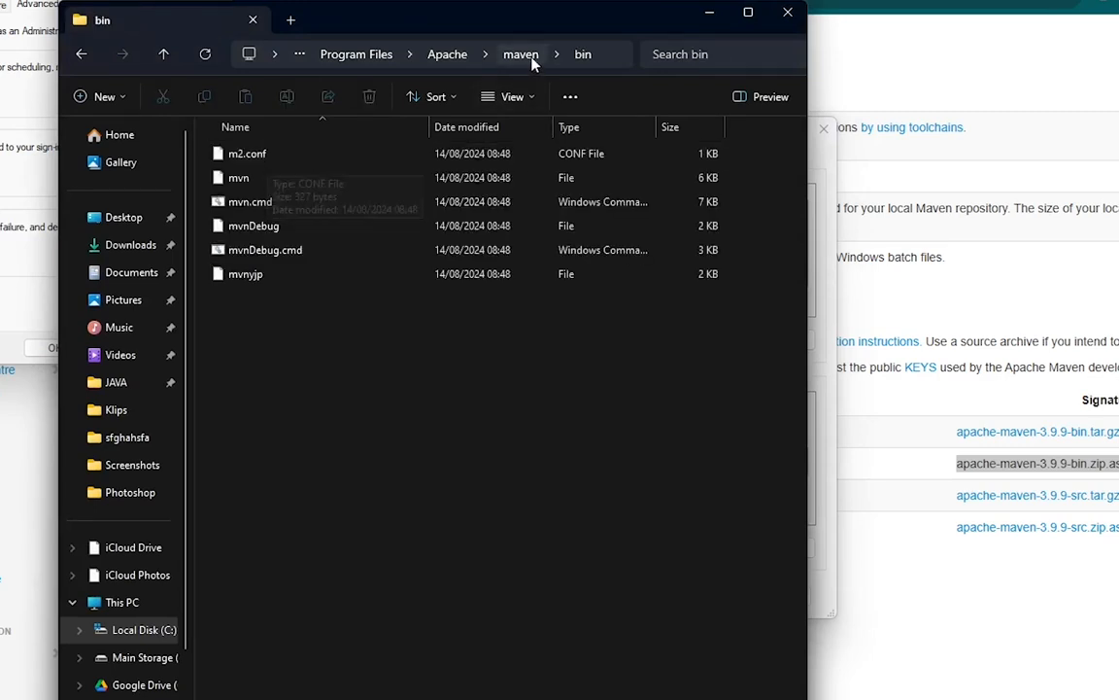
pyautogui.click(610, 58)
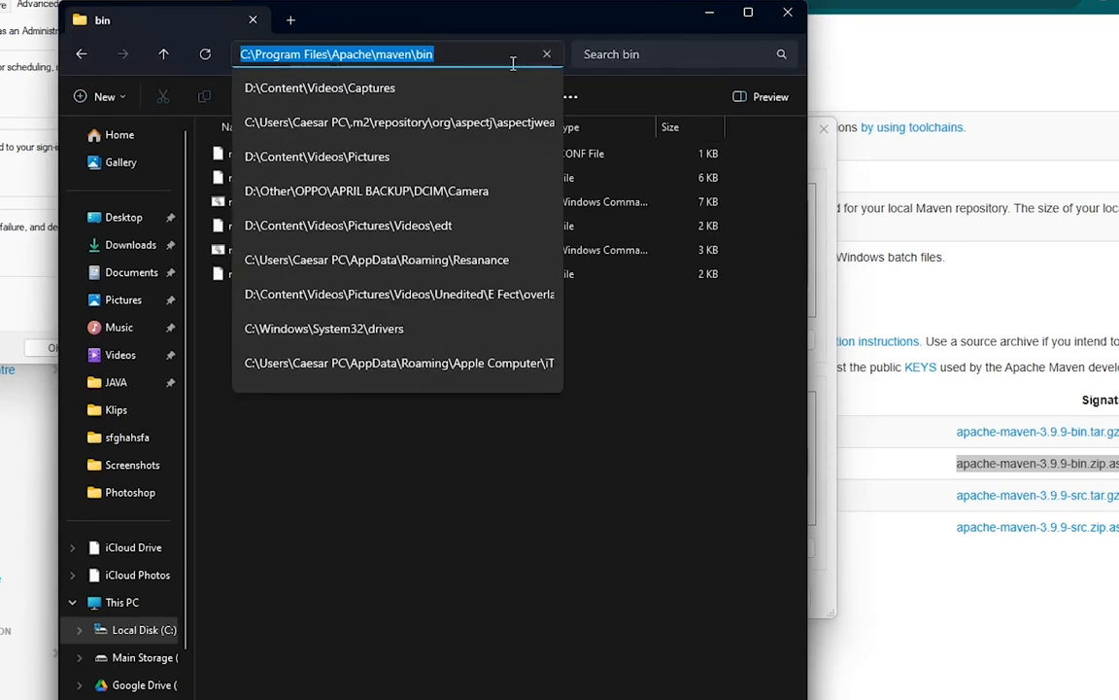
pyautogui.rightClick(372, 58)
pyautogui.click(420, 105)
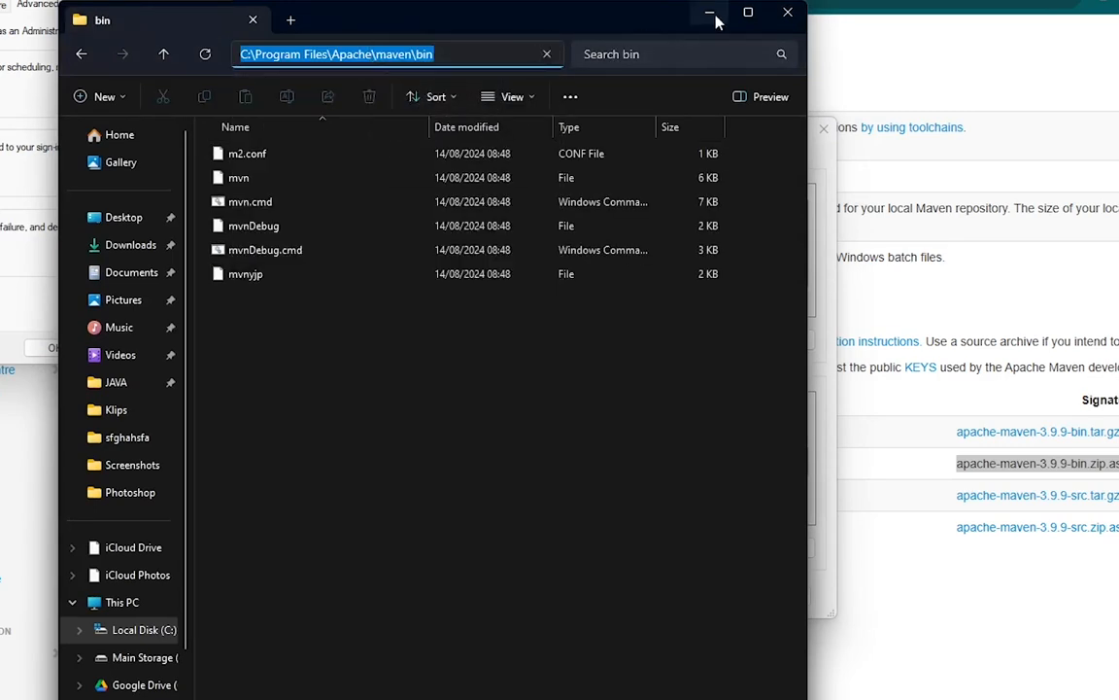
pyautogui.click(709, 12)
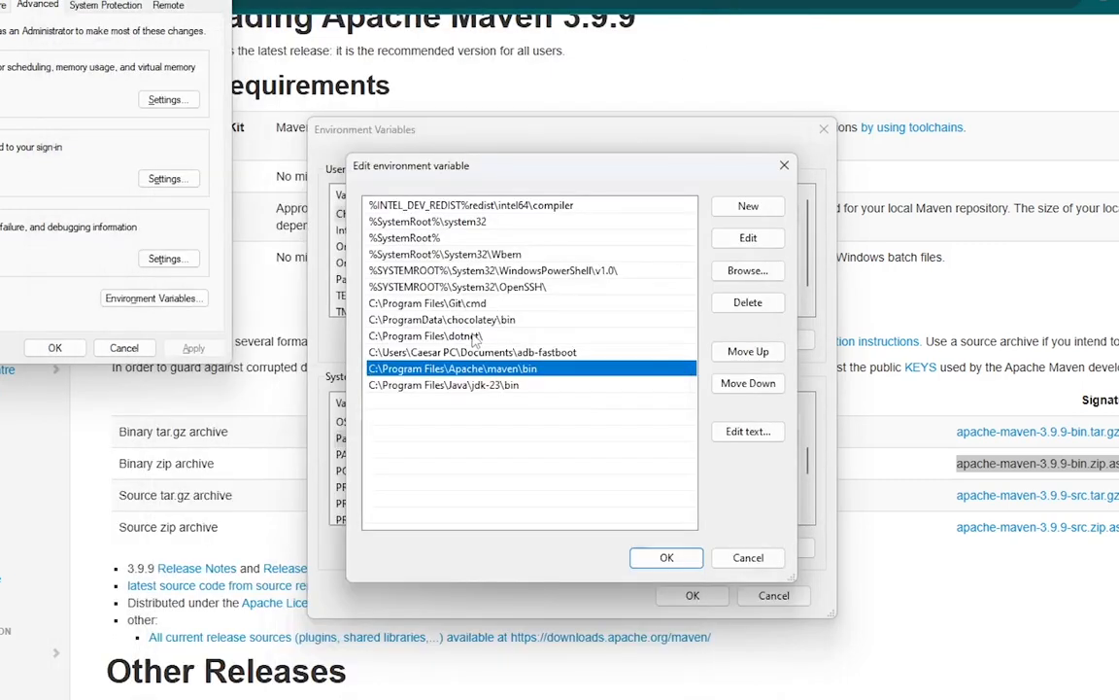
# - Start a new entry in the Path list and accept all open environment variable and system properties dialogs
pyautogui.click(747, 206)
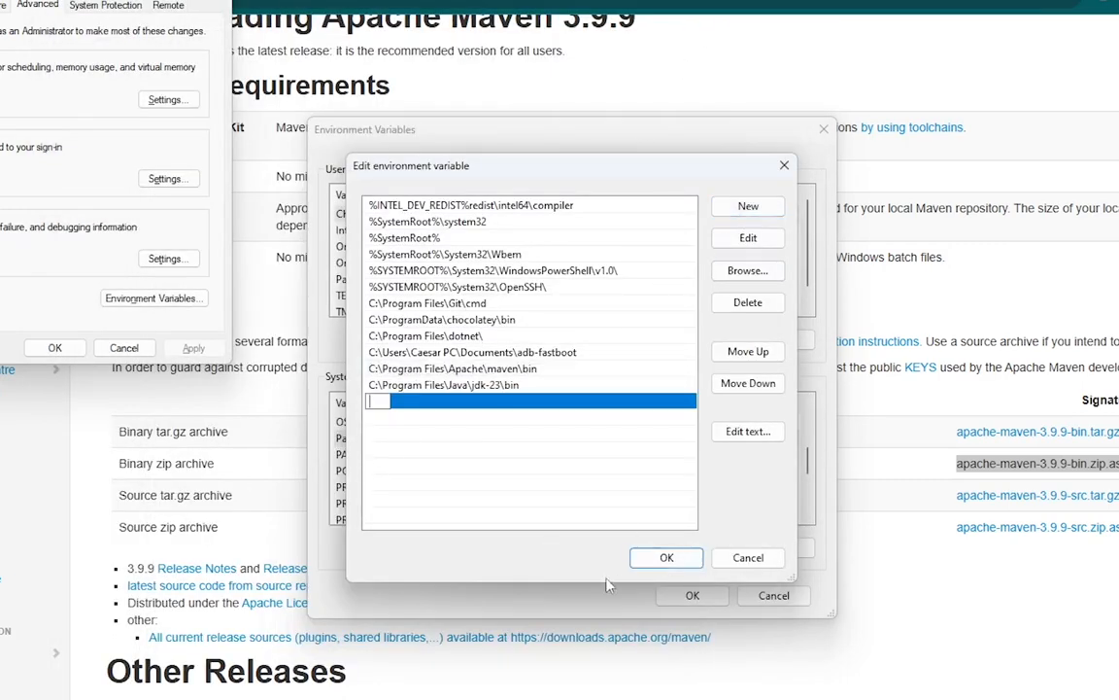
pyautogui.click(671, 561)
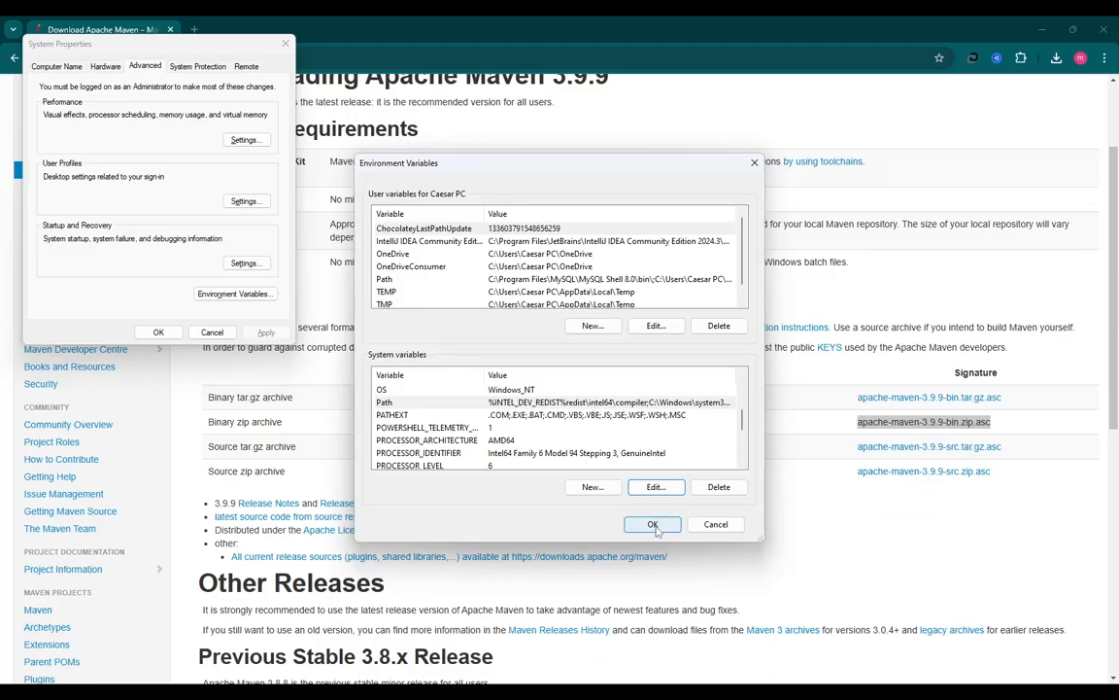
pyautogui.click(653, 524)
pyautogui.press('Return')
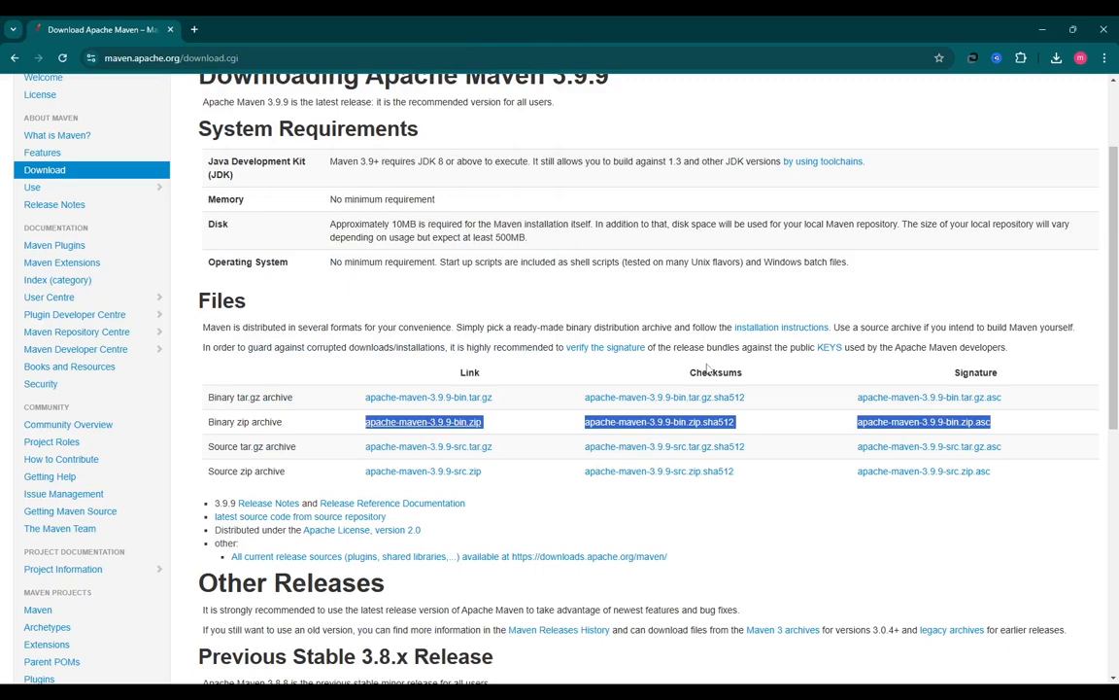
# - Open Command Prompt by searching Windows for "CMD" and check the Maven installation with mvn -v
pyautogui.press('super')
pyautogui.write('CMD')
pyautogui.press('Return')
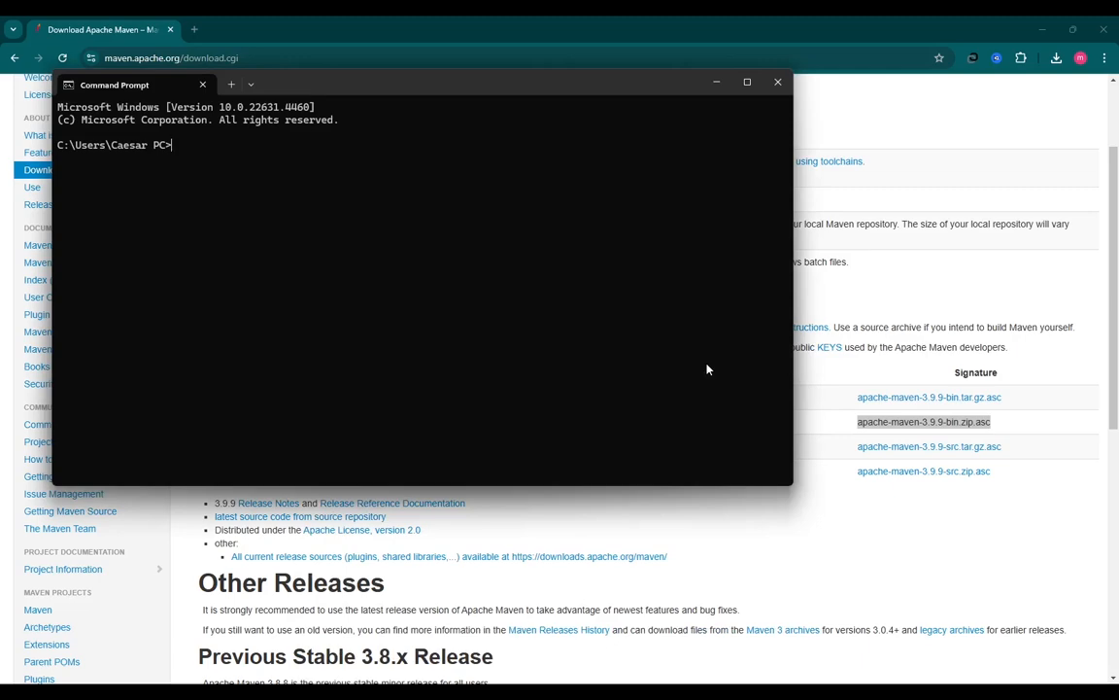
pyautogui.write('mvn ')
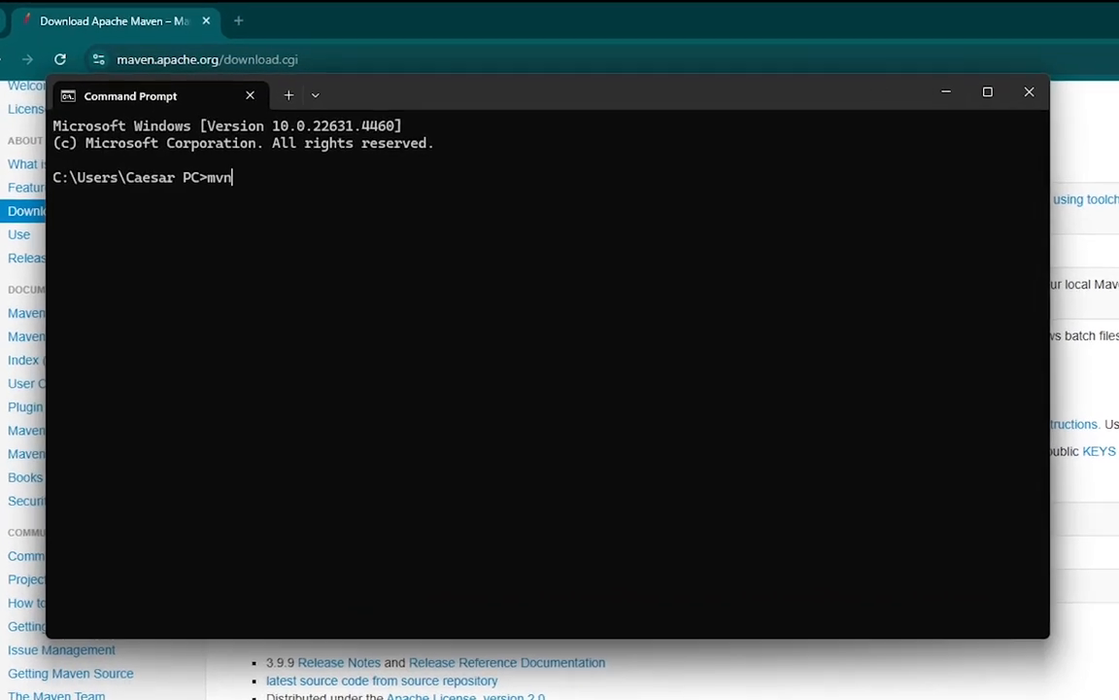
pyautogui.write('-v')
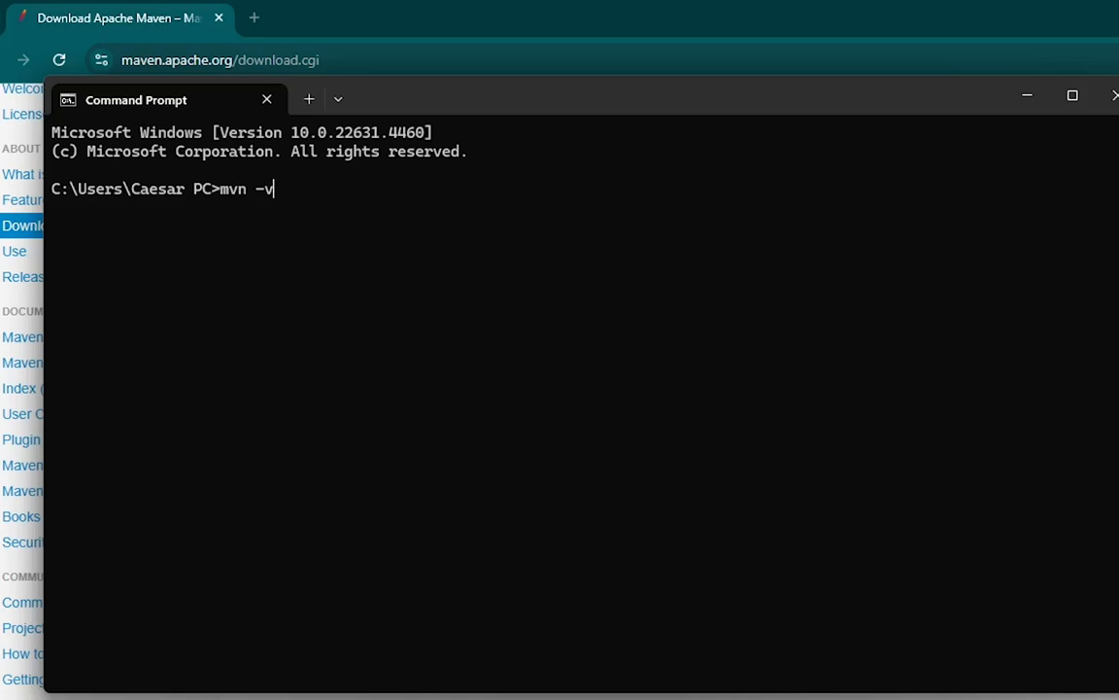
pyautogui.press('Return')
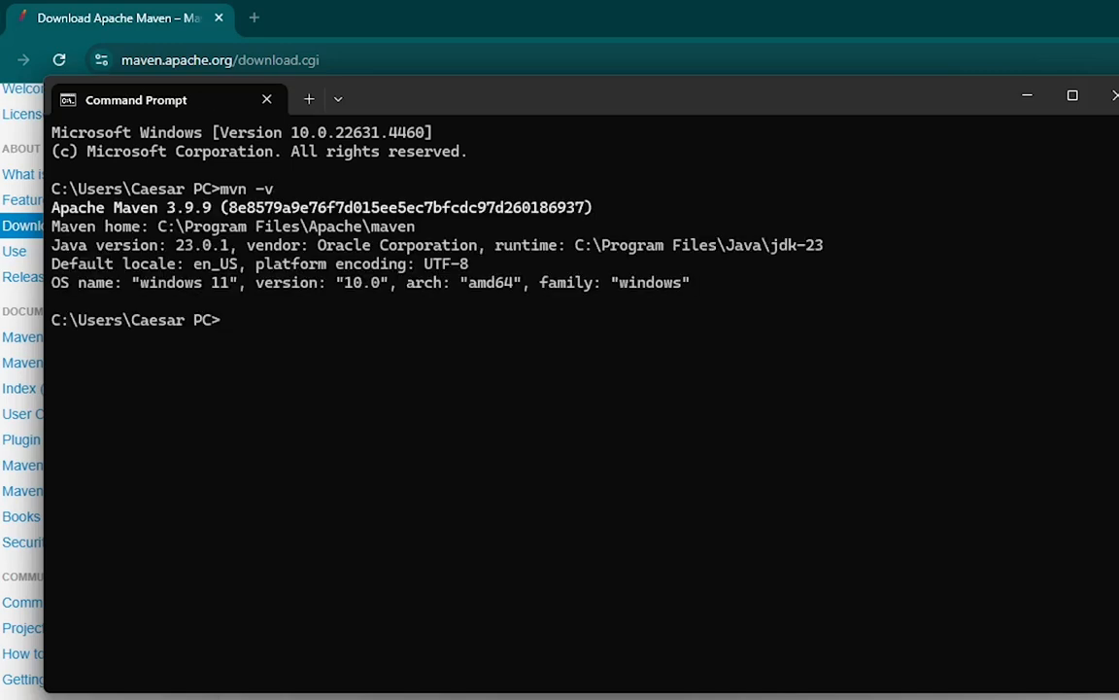